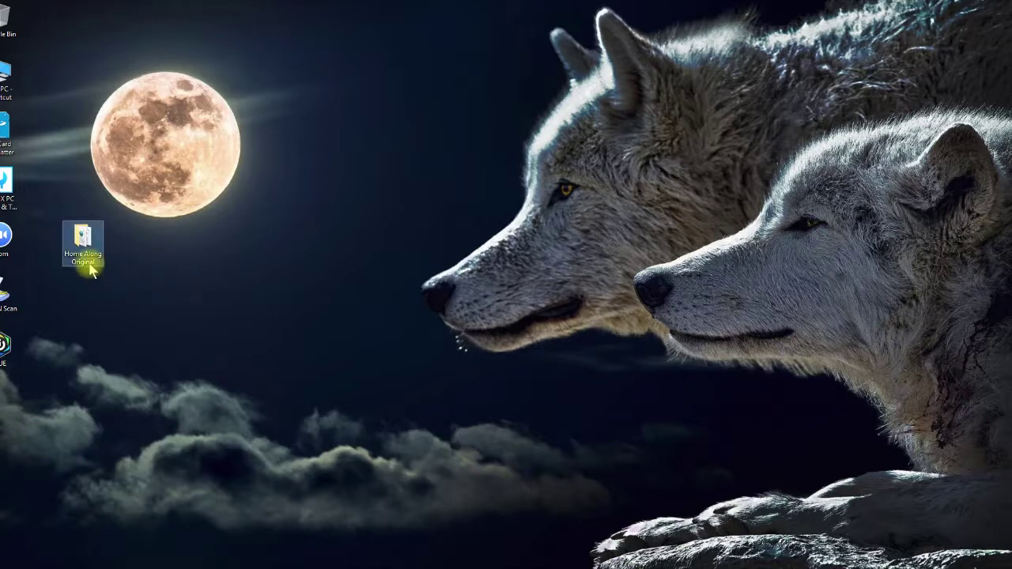
Rename the "Home Along Original" desktop folder to "Home Alone Carol Original".
click(93, 258)
click(100, 256)
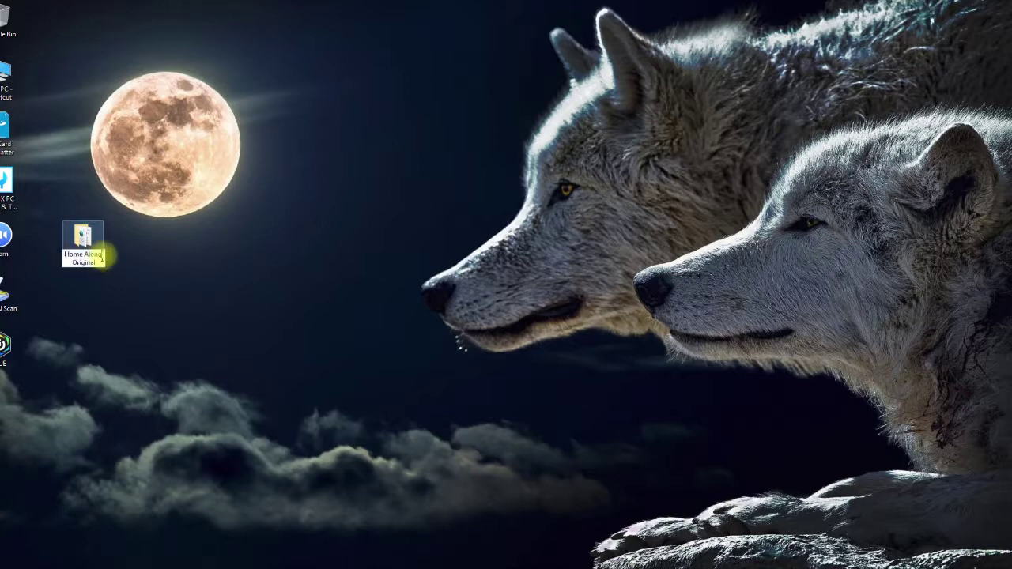
key(BackSpace)
text(e Ca)
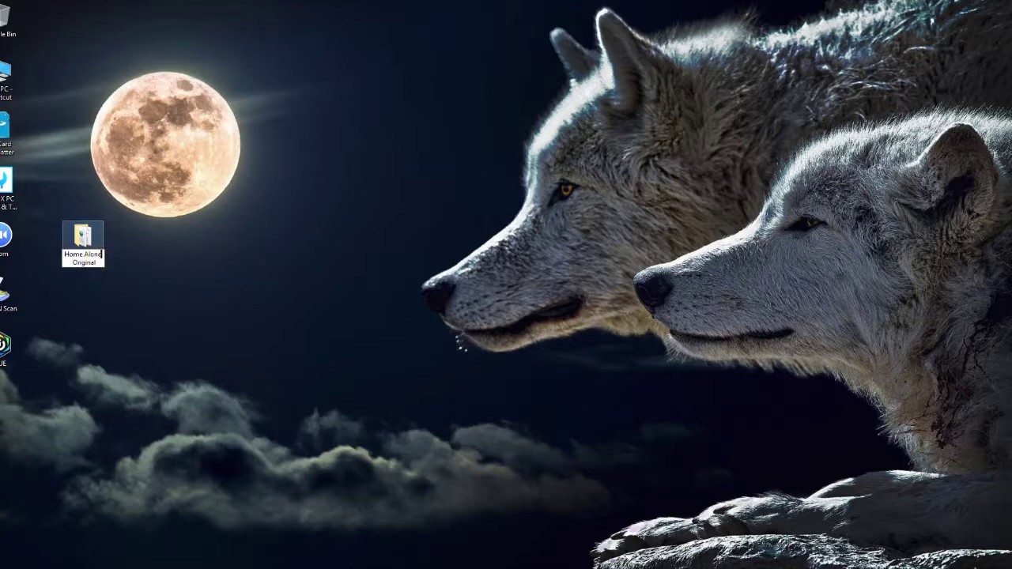
text(rol)
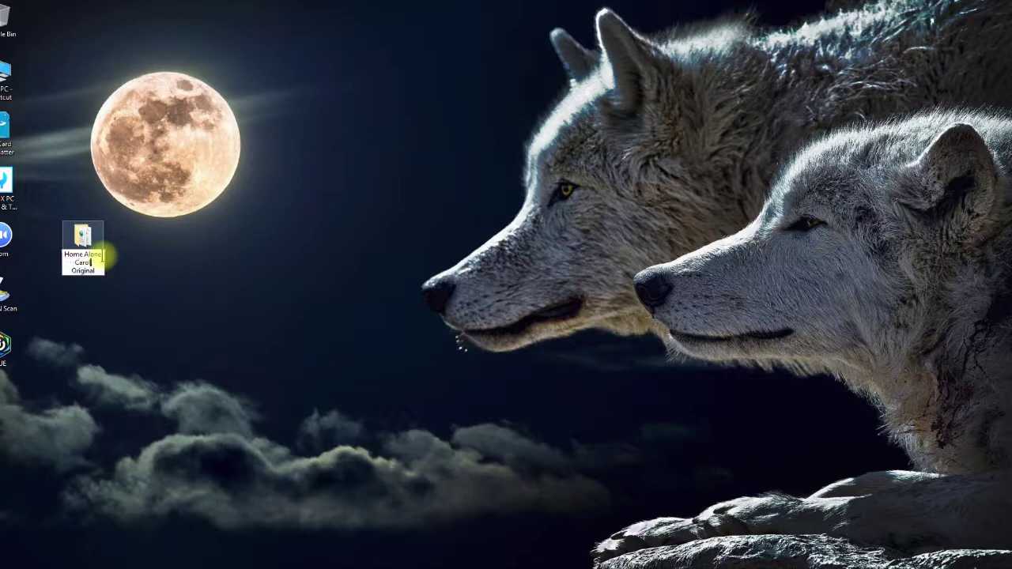
key(Return)
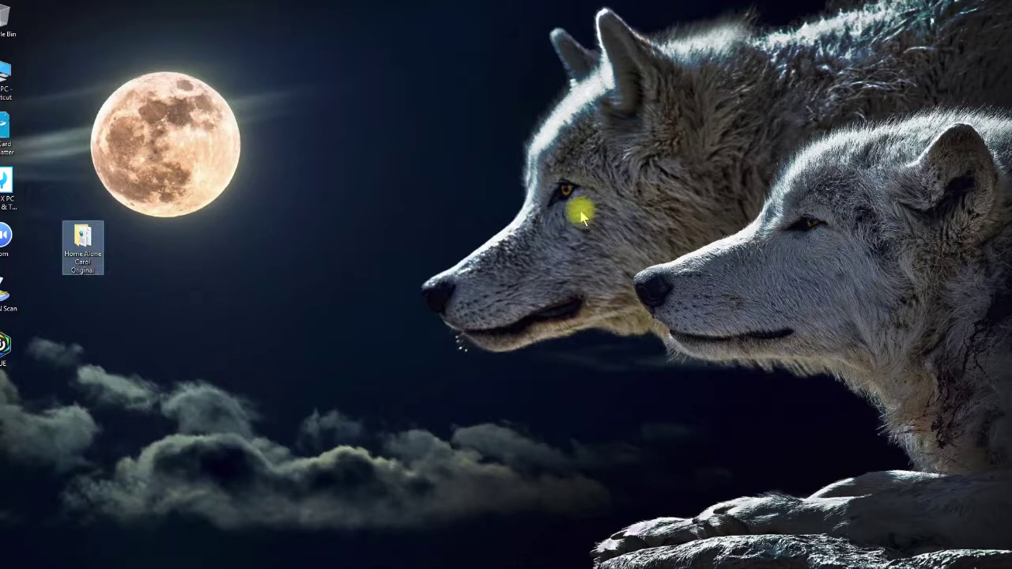
click(190, 272)
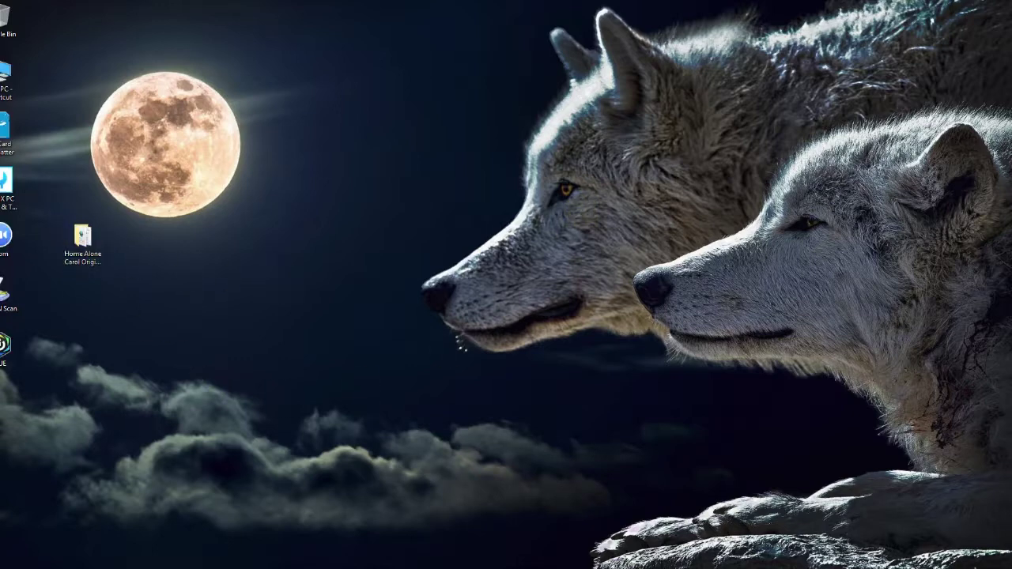
Examine the contents of the Home Alone Carol Original folder, including its Shaders and Images subfolders, and close the window.
double_click(82, 241)
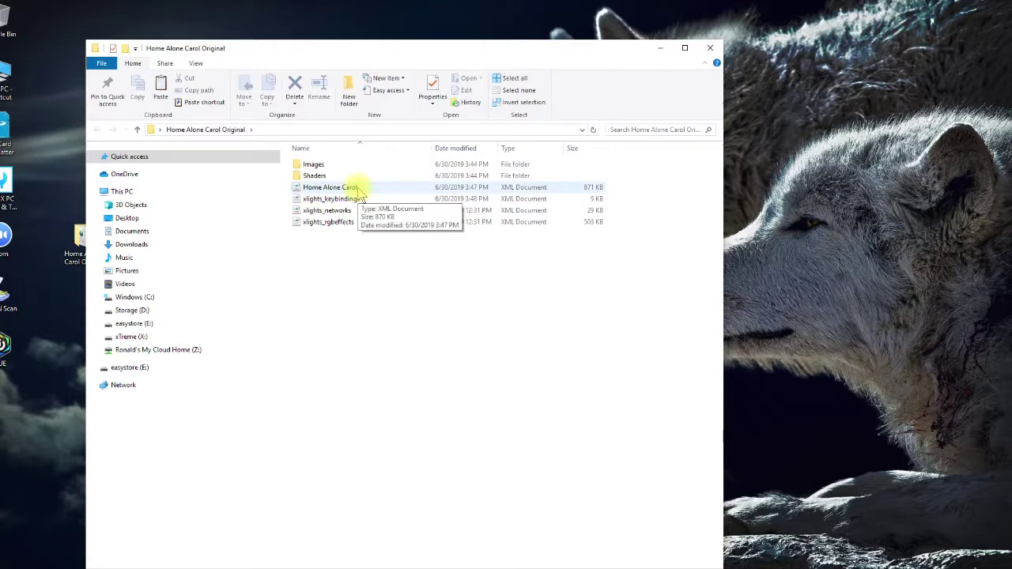
double_click(308, 176)
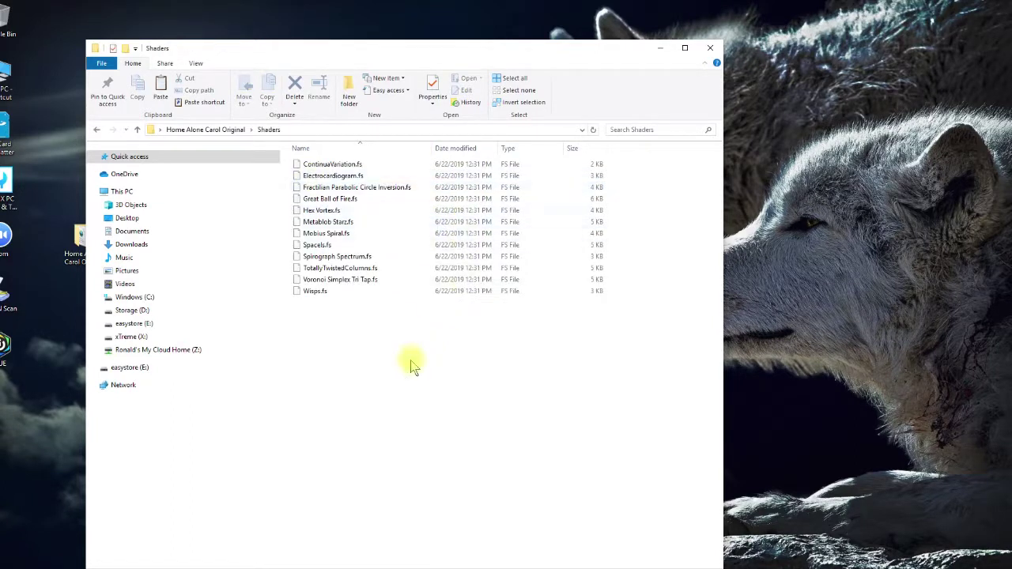
click(96, 129)
double_click(310, 164)
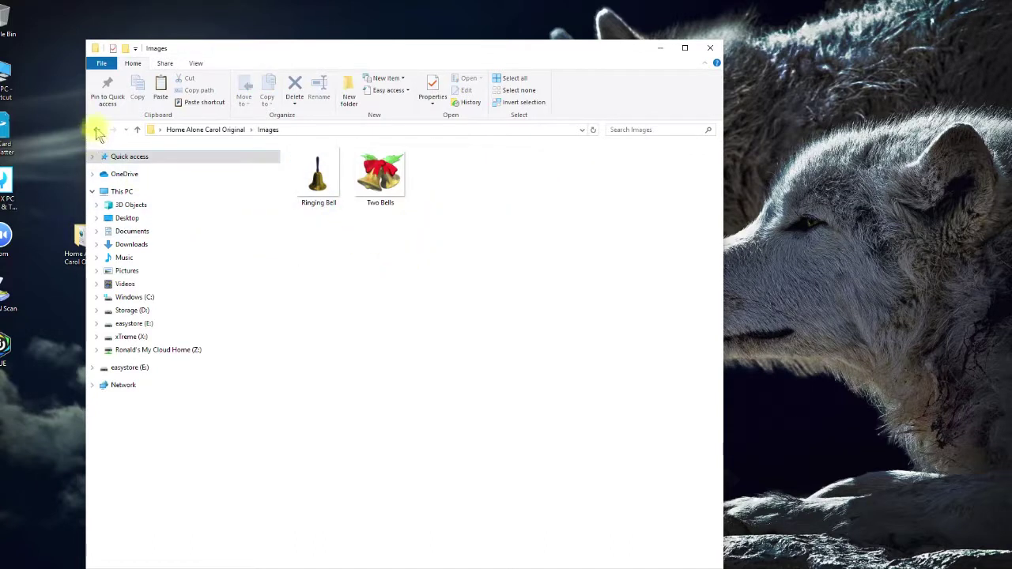
click(96, 129)
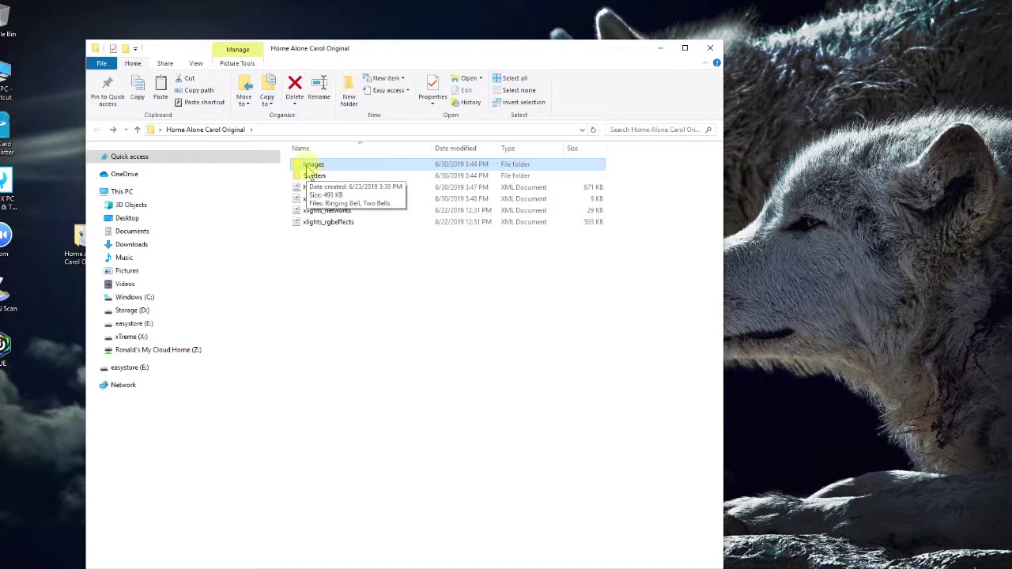
click(715, 52)
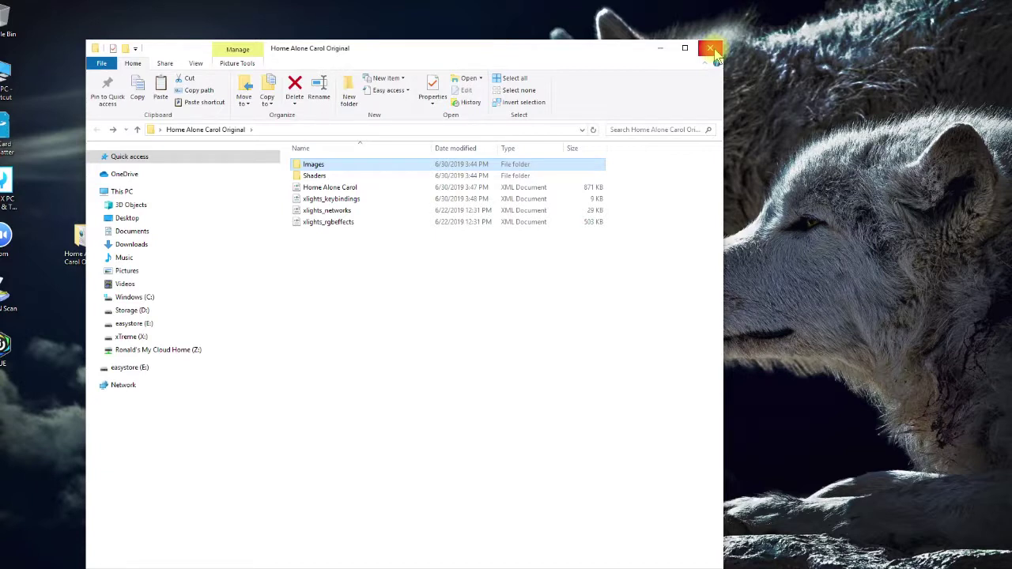
drag(538, 49, 542, 30)
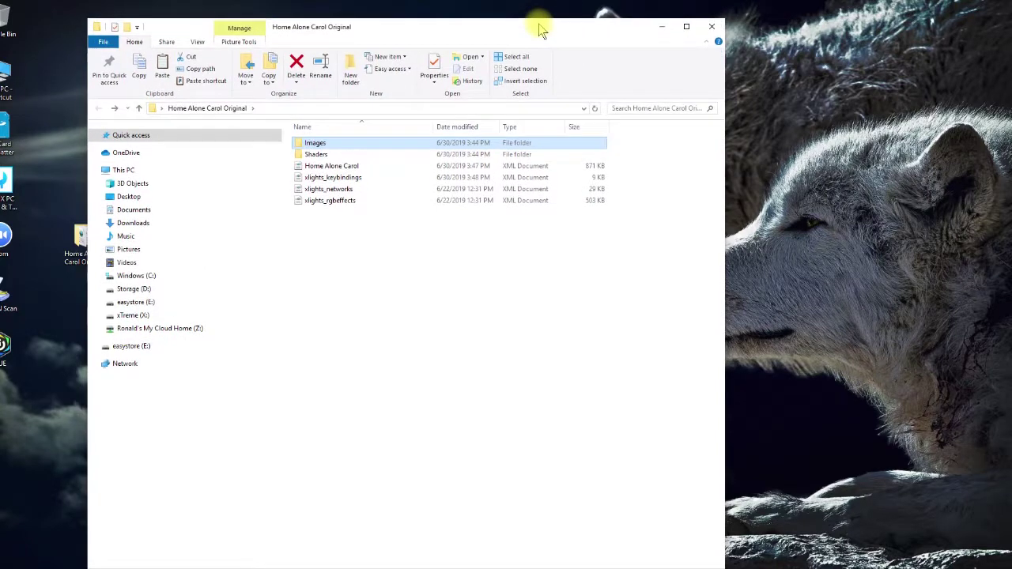
click(714, 29)
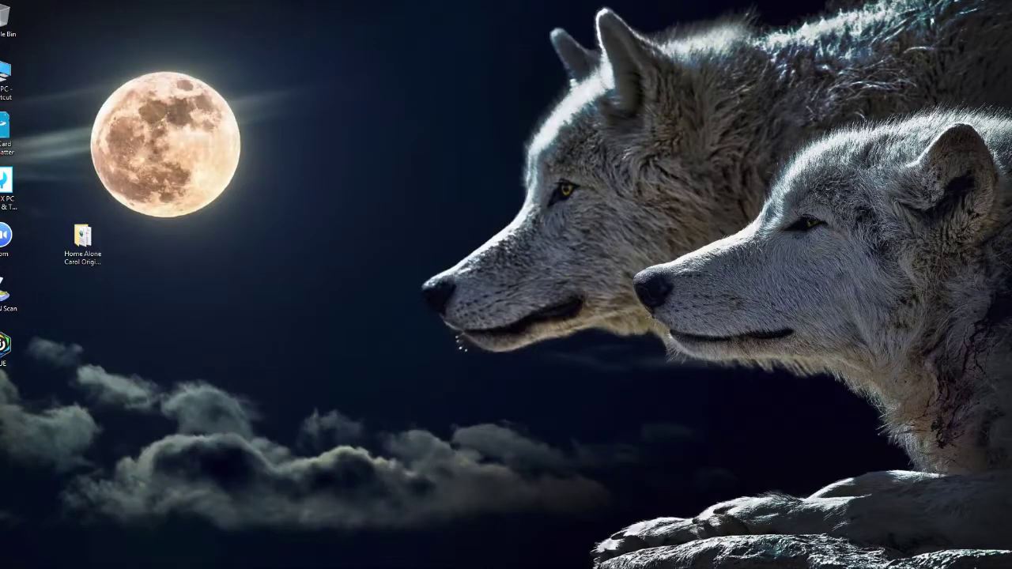
Switch to xLights and review the show directory and lighting networks, the layout and the Home Alone Carol sequence.
mouse_move(286, 566)
click(342, 556)
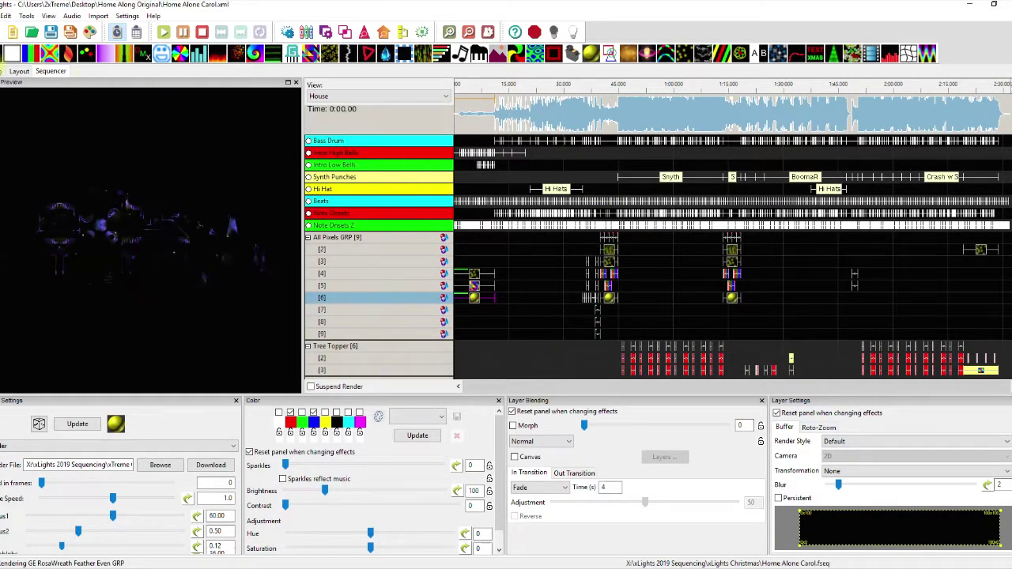
click(2, 71)
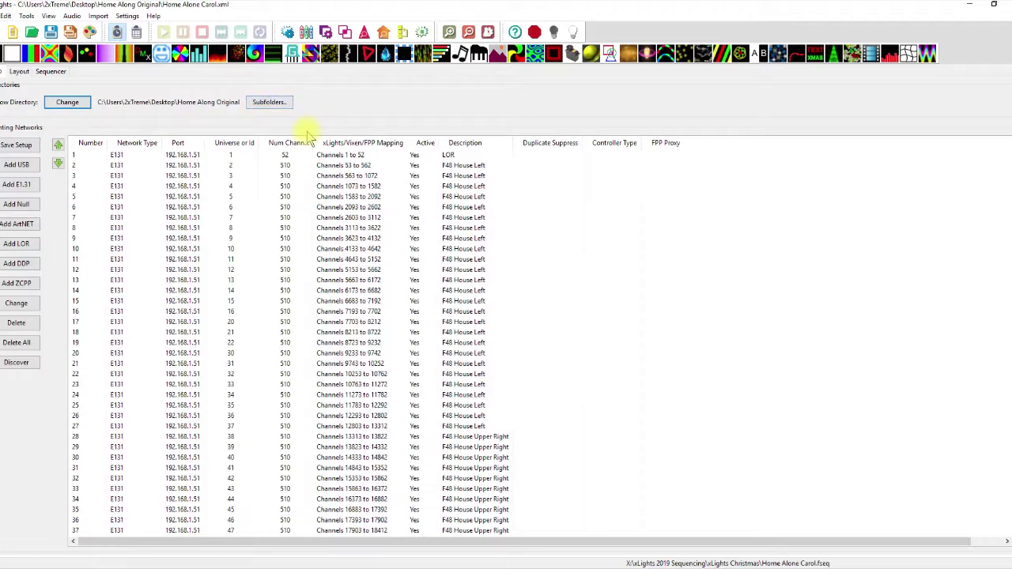
click(51, 71)
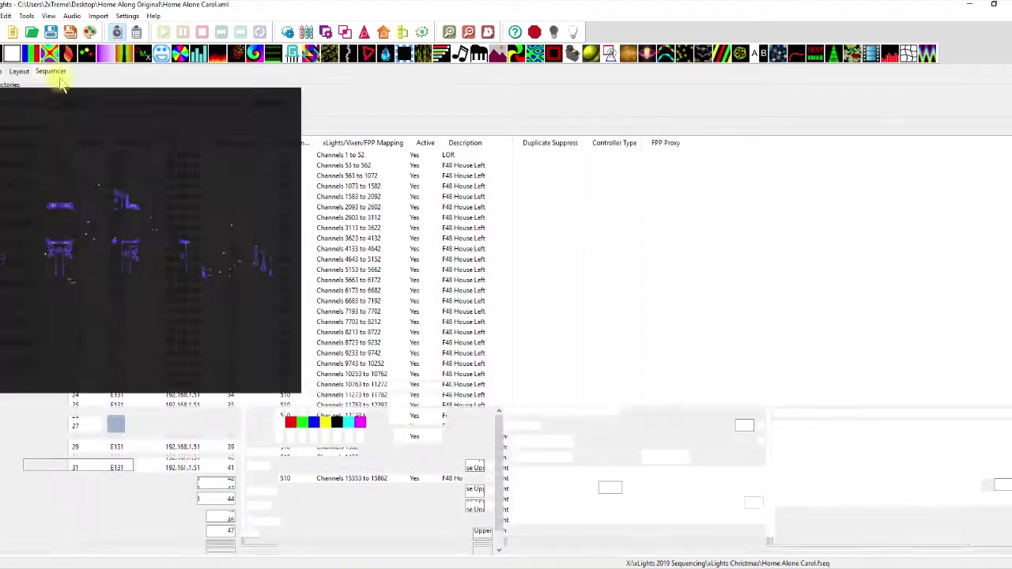
click(17, 71)
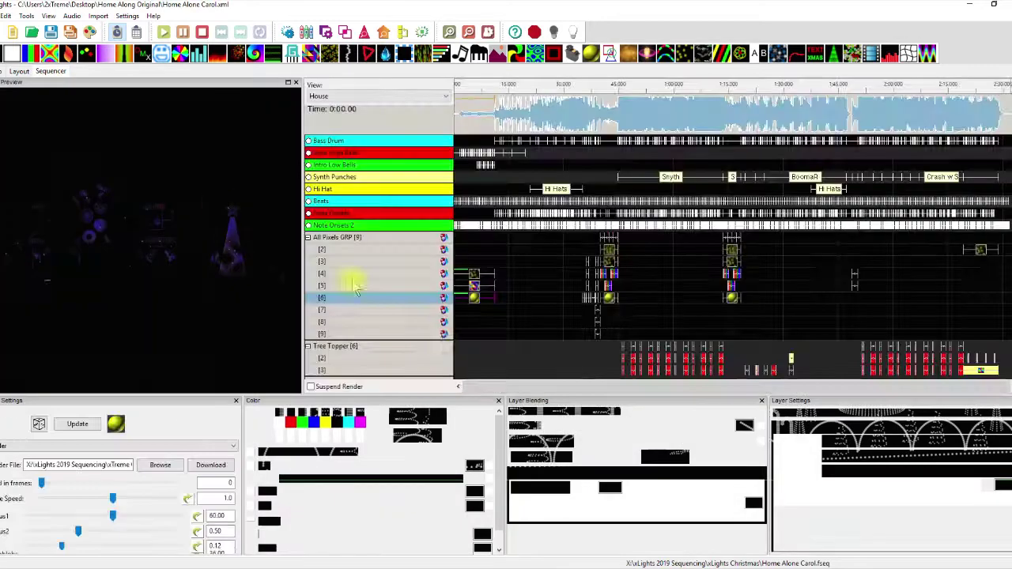
click(51, 71)
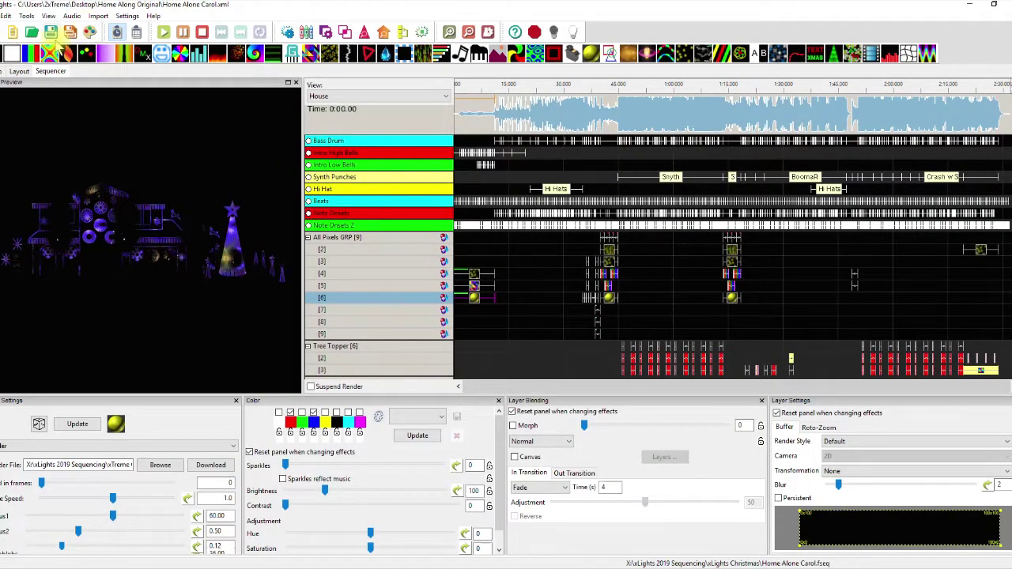
click(4, 71)
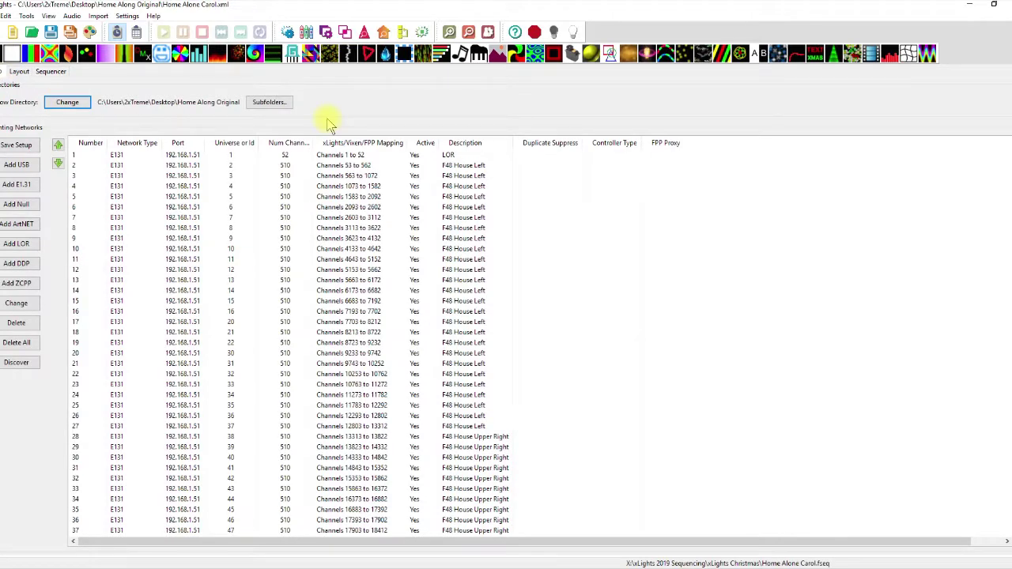
click(51, 71)
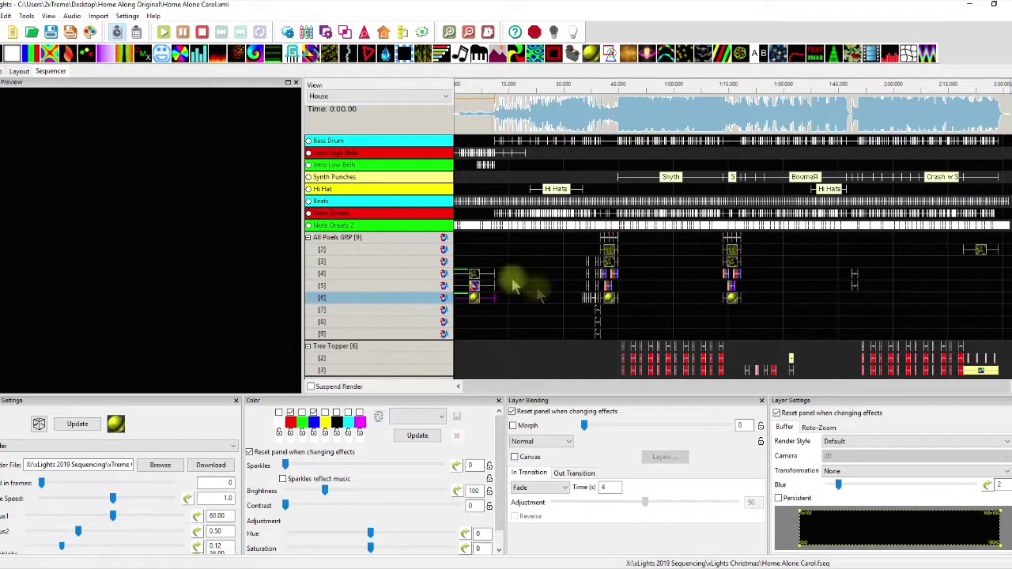
Inspect the Pictures effects on Mega Tree layer 14 and check the bulk edit options for their image file path.
scroll(656, 313, down, 2)
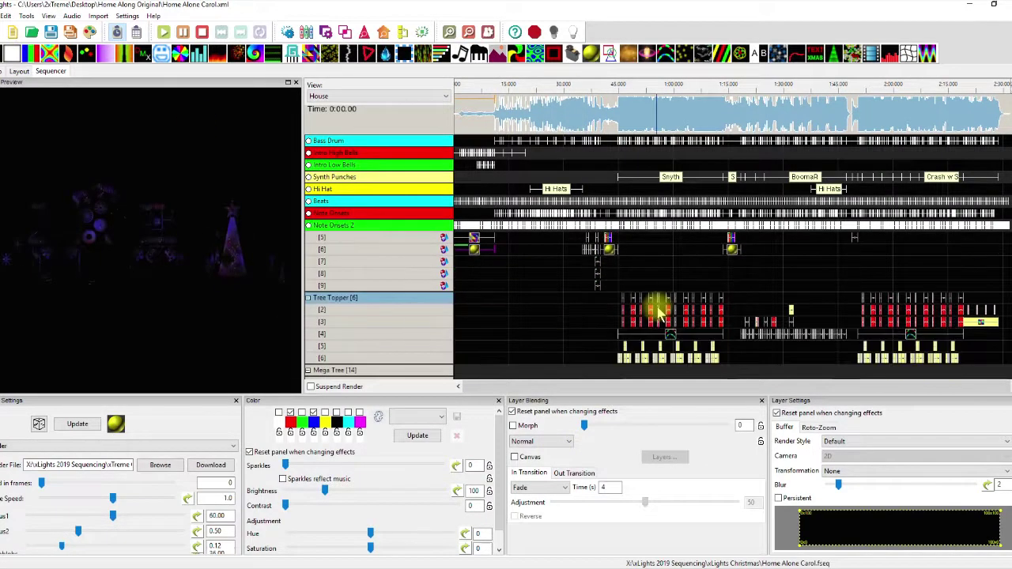
scroll(662, 333, up, 2)
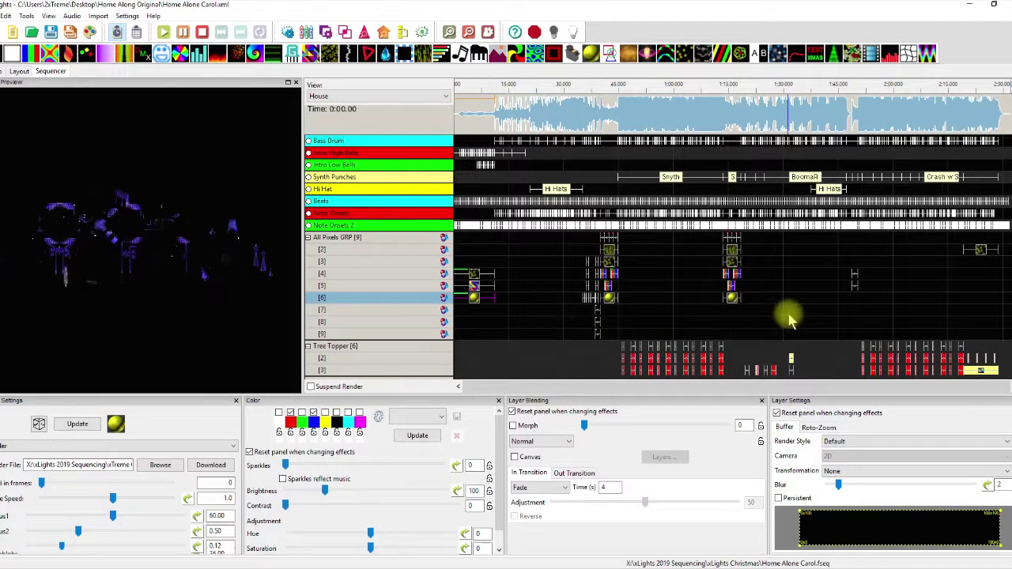
scroll(682, 361, down, 10)
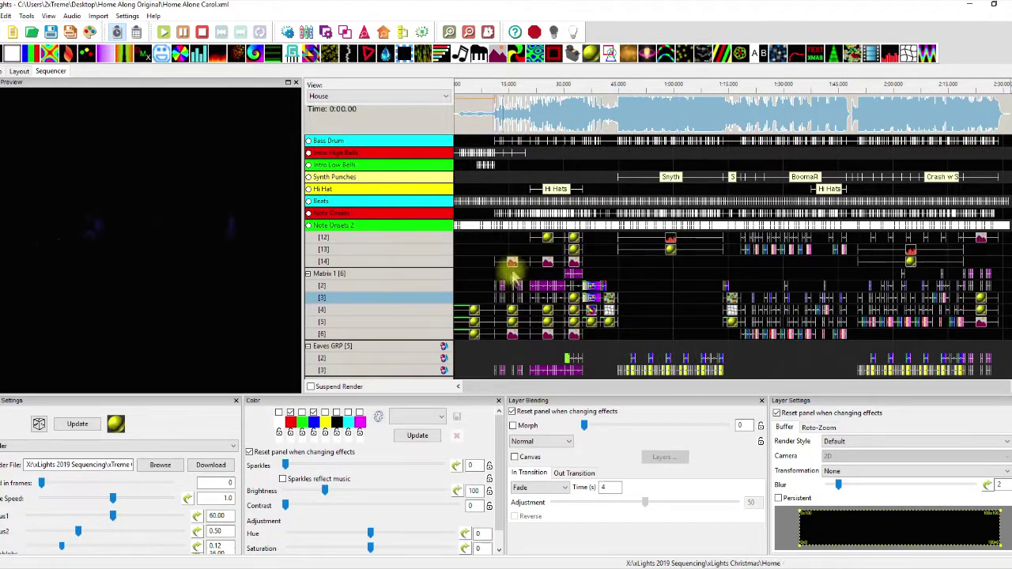
click(514, 262)
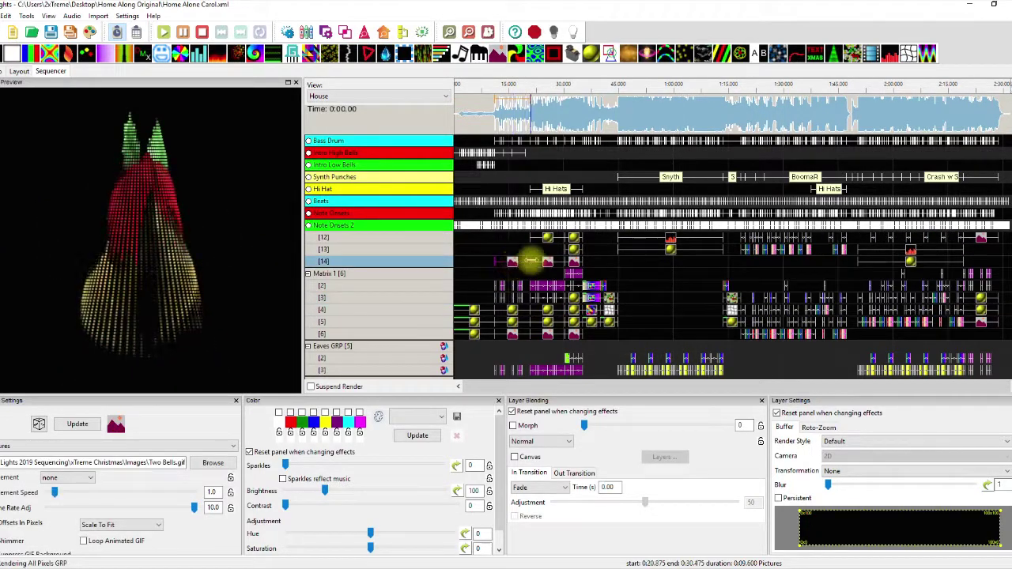
click(573, 263)
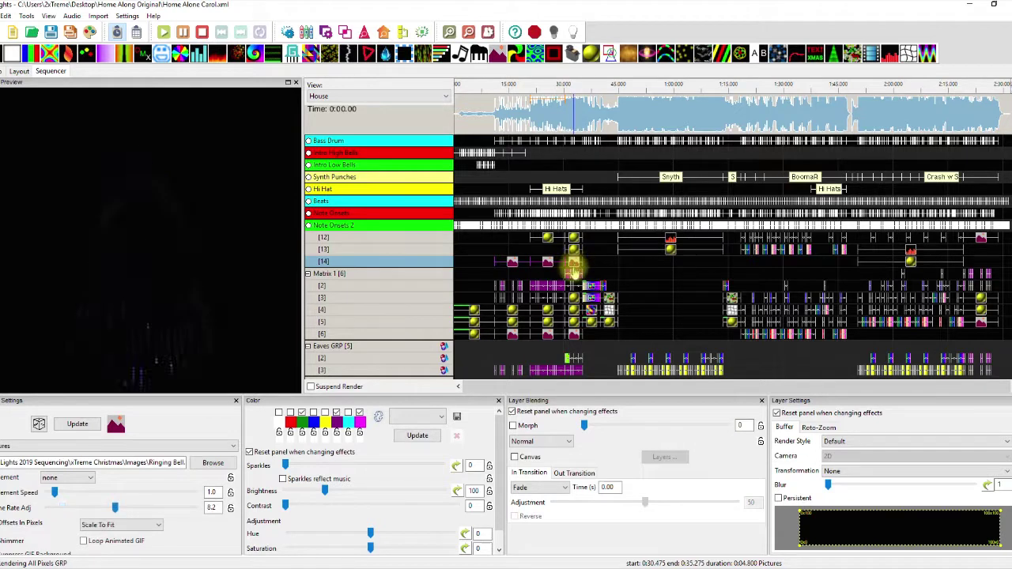
right_click(122, 466)
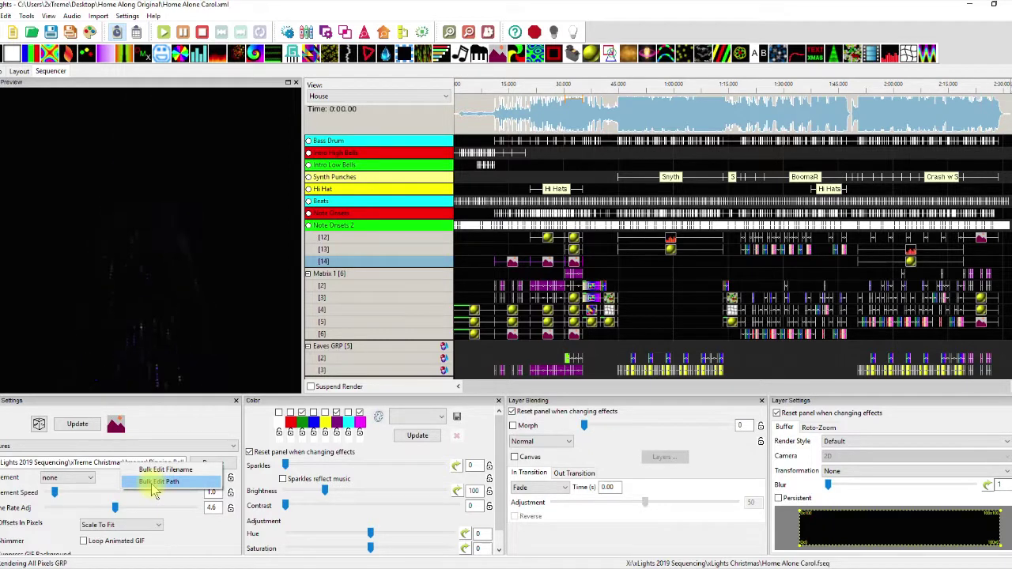
click(276, 377)
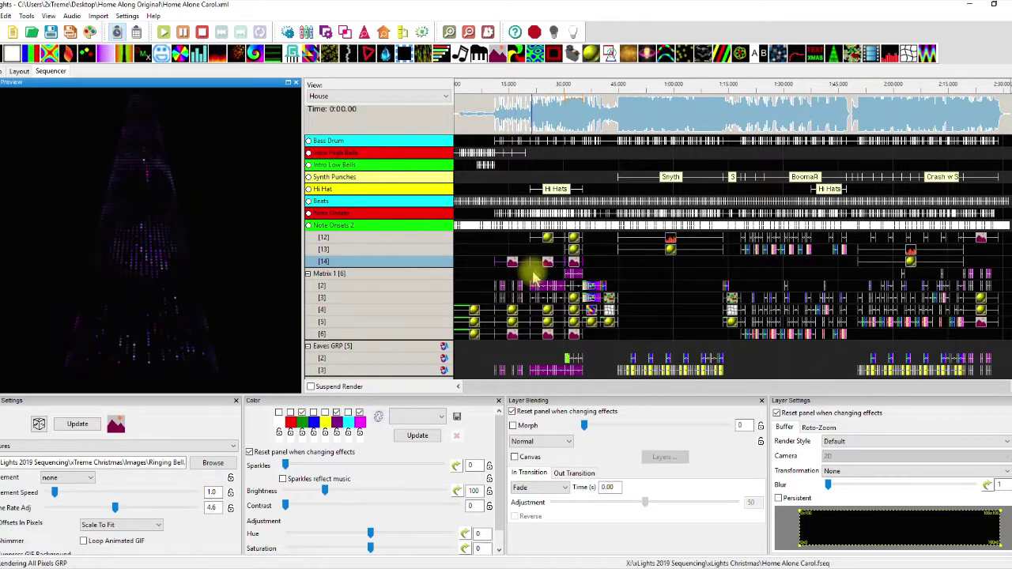
Inspect the opening Shader effects on Matrix 1 layers 5 and 6 and check which editing options their shader file path offers.
click(472, 320)
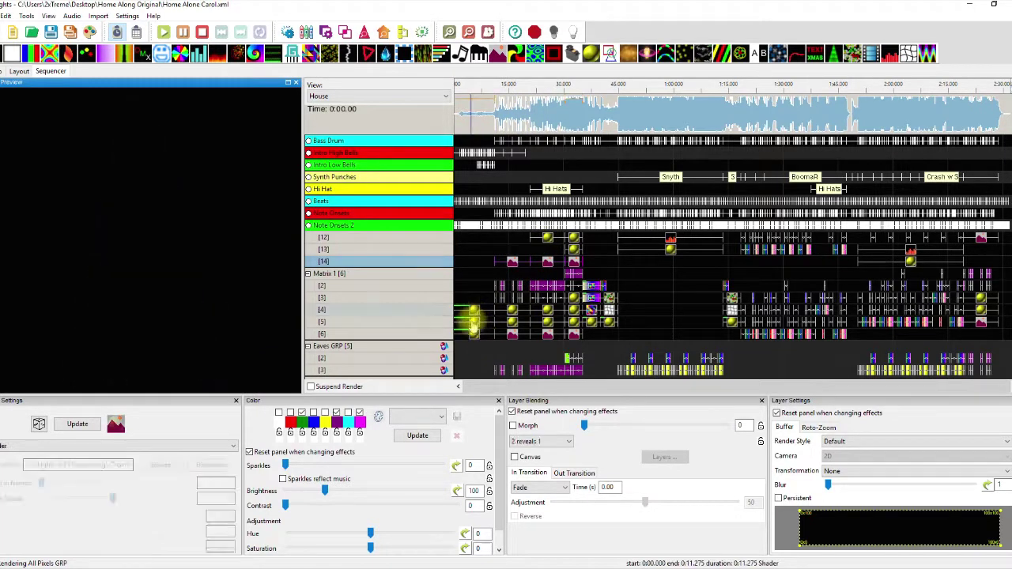
click(472, 322)
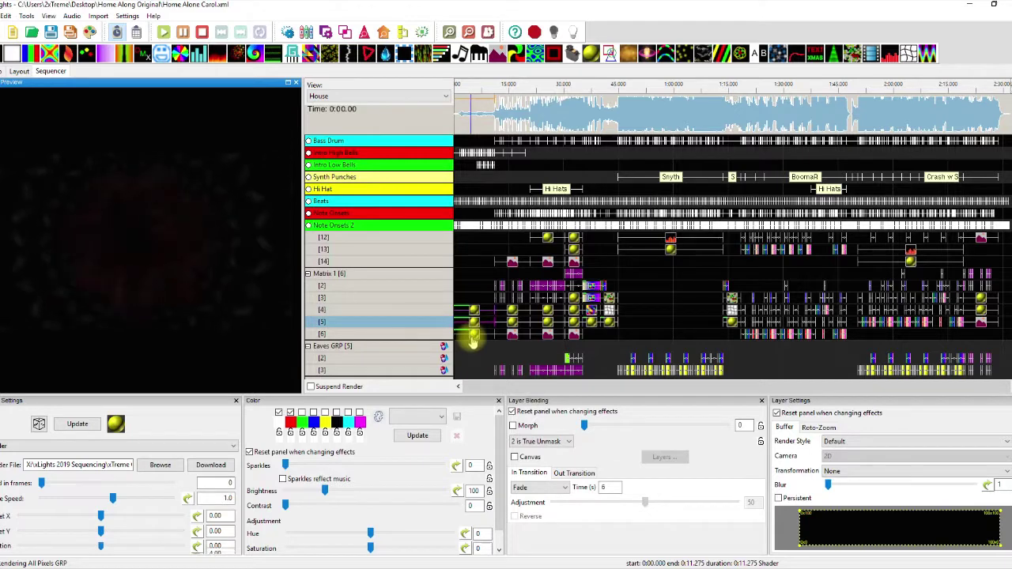
click(472, 334)
right_click(88, 467)
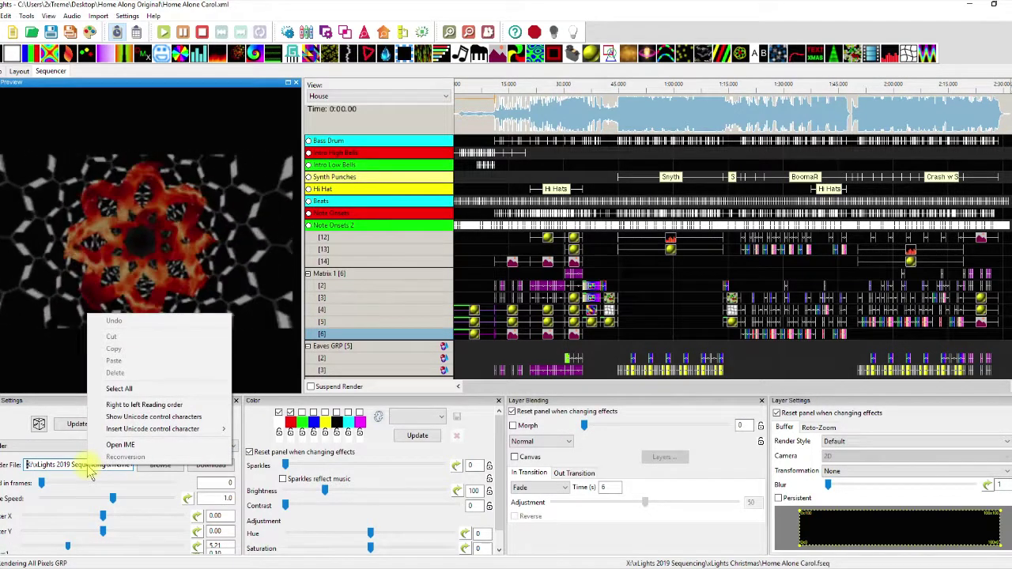
click(276, 355)
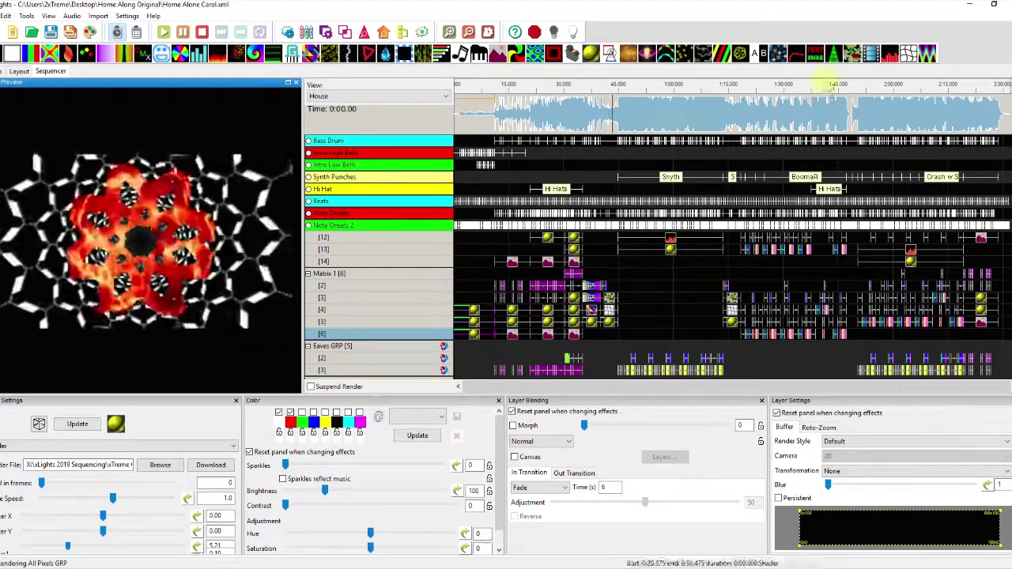
click(969, 4)
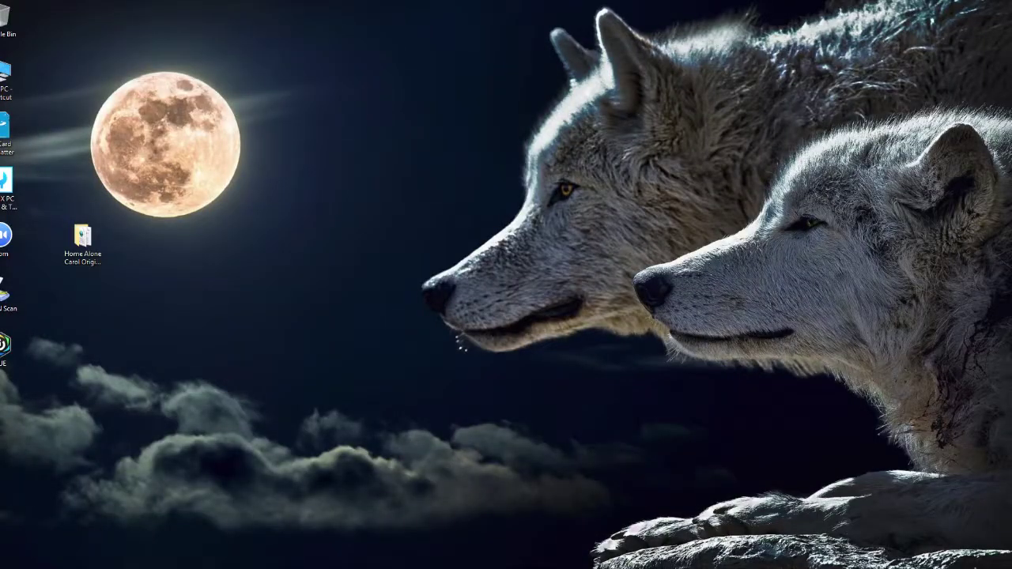
mouse_move(287, 567)
click(334, 547)
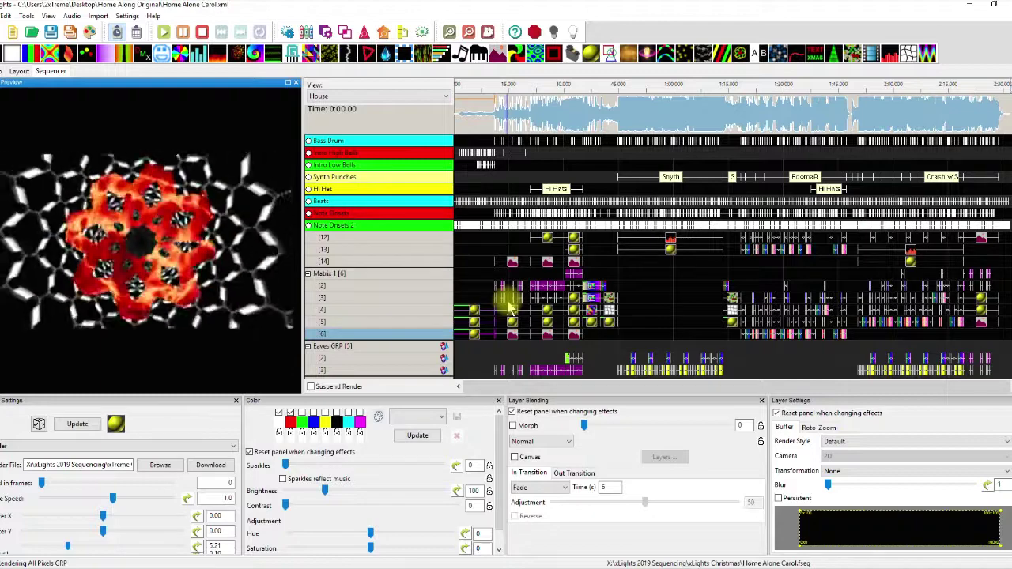
Start a render and export of the Matrix 1 model, dismiss the error message and choose the Uncompressed Video, *.avi format.
click(510, 308)
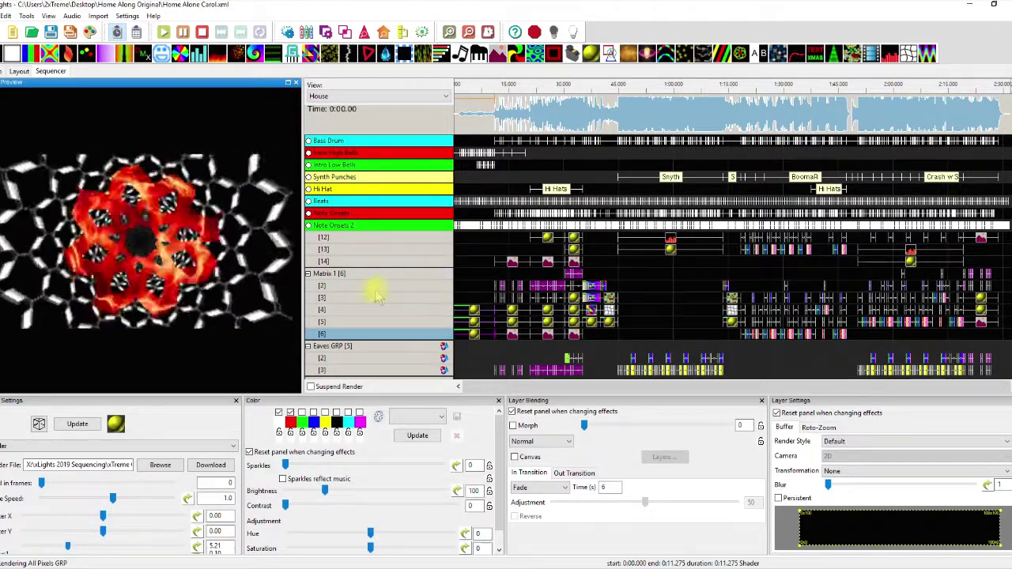
click(401, 298)
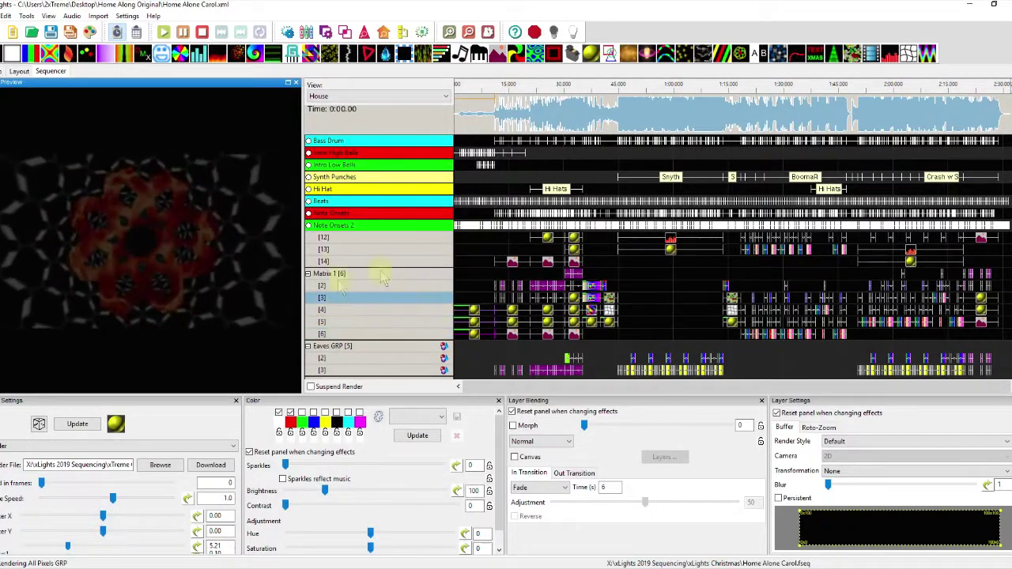
right_click(401, 304)
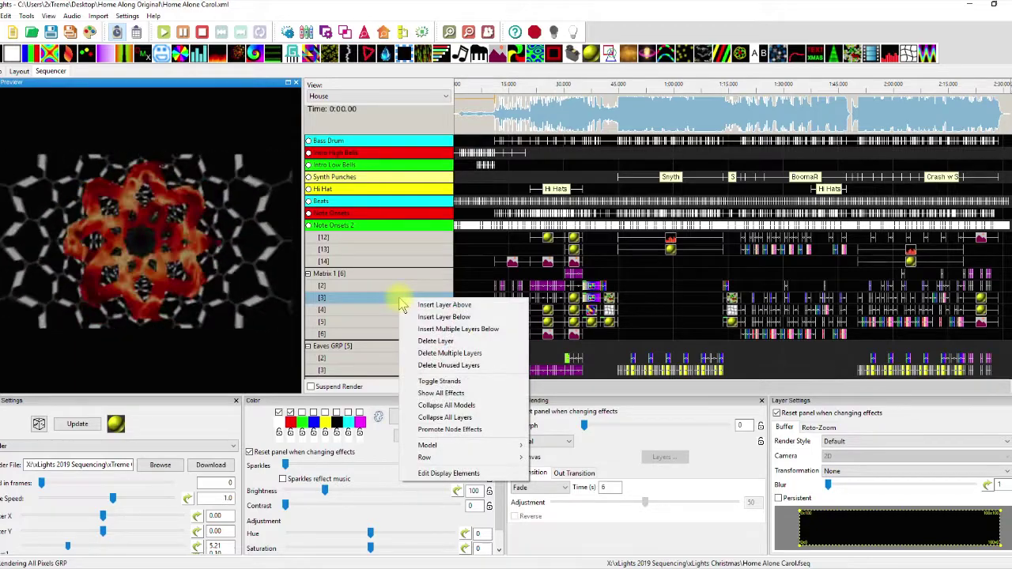
mouse_move(469, 449)
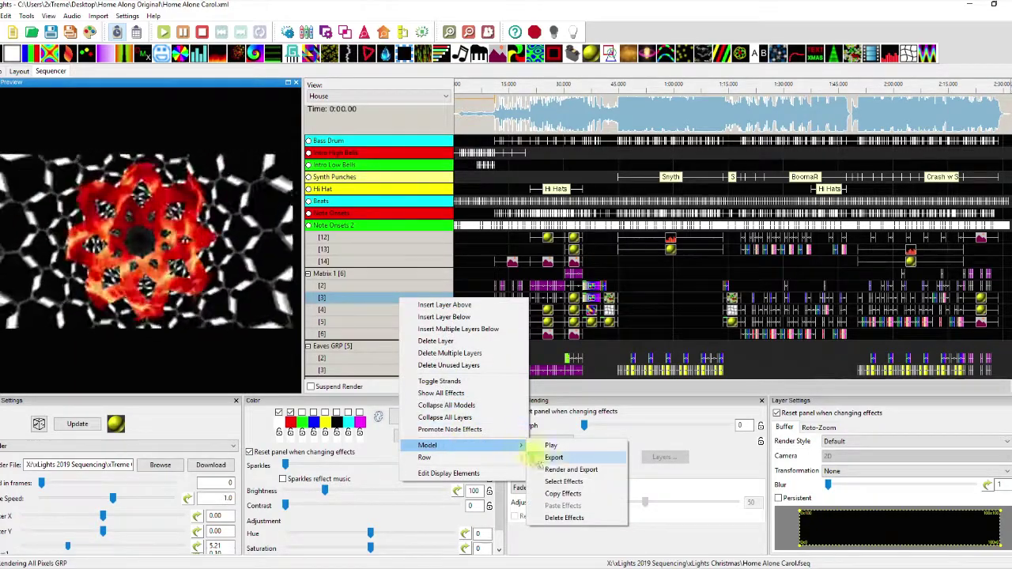
click(603, 471)
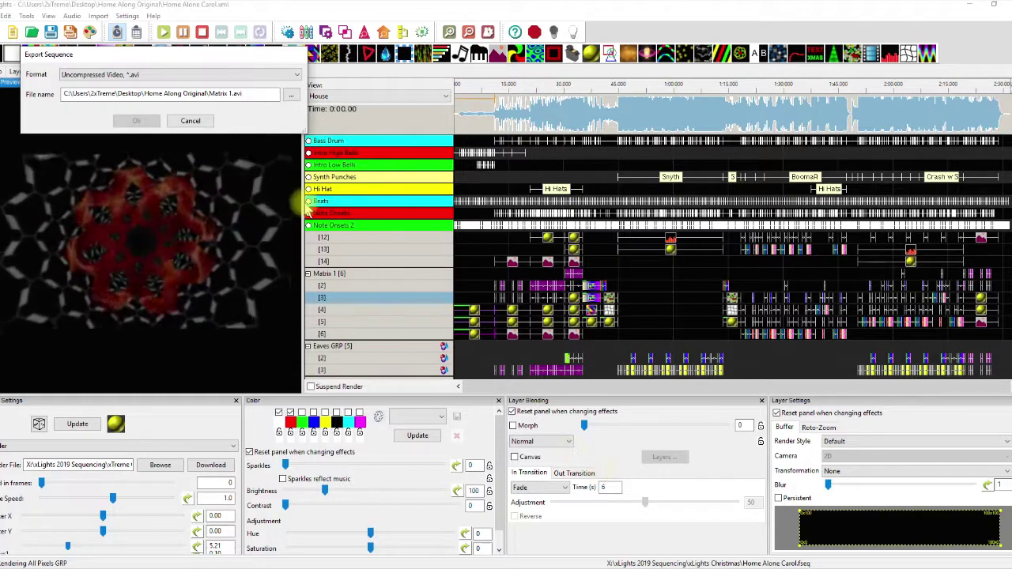
click(297, 76)
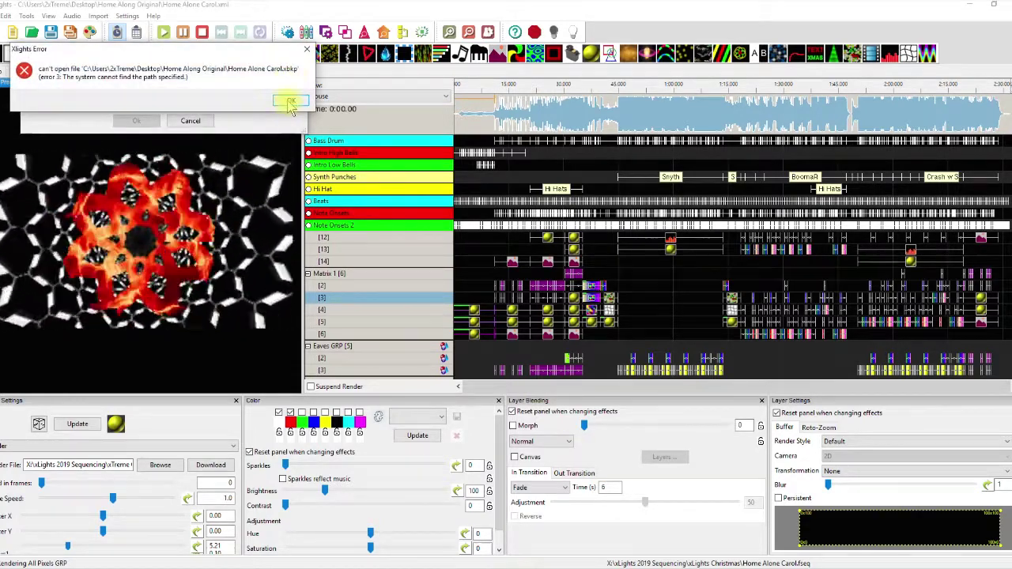
click(290, 104)
click(267, 76)
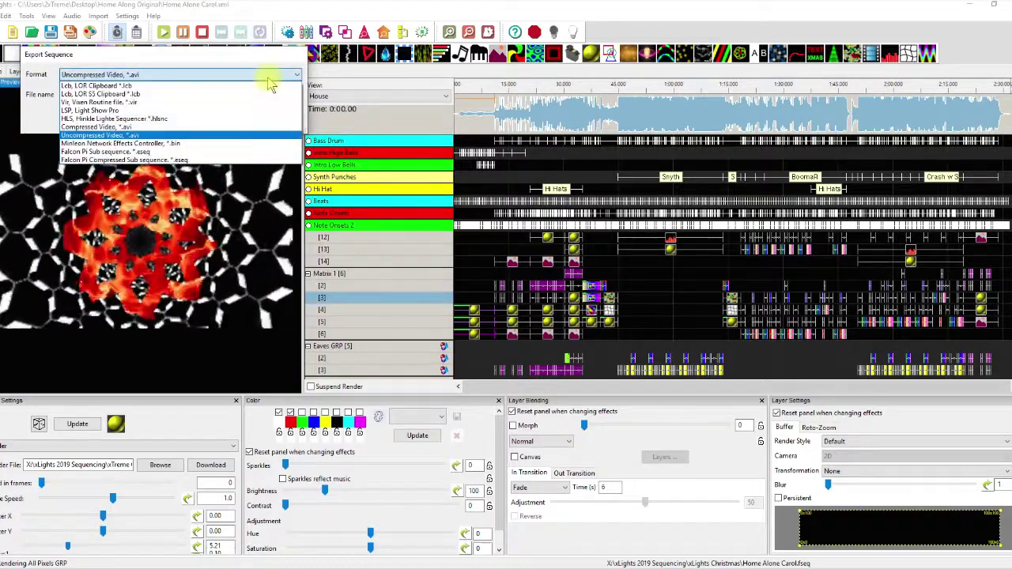
click(234, 140)
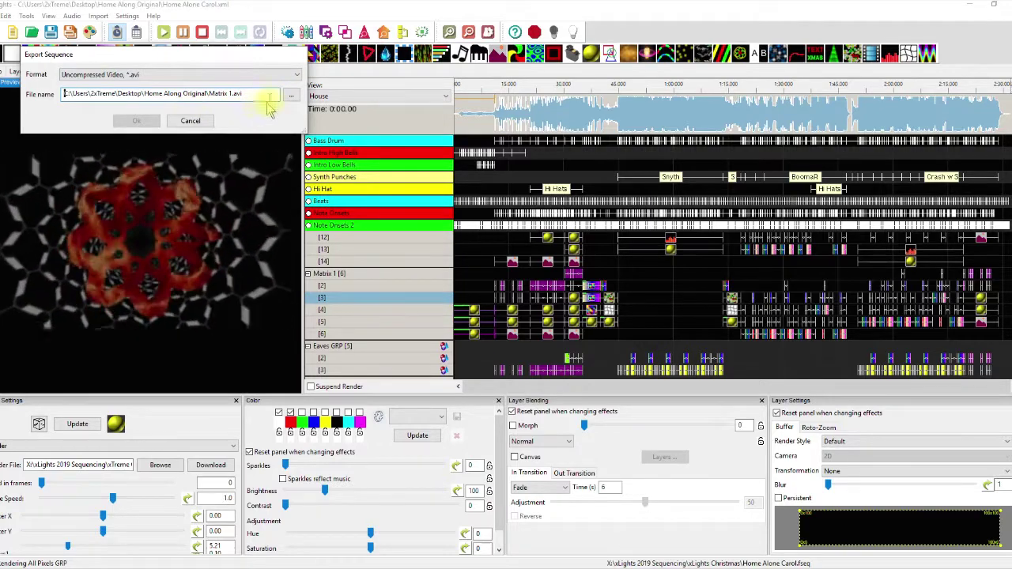
Export the Matrix 1 video to the Desktop under the file name Home Alone Matrix 1.
click(291, 97)
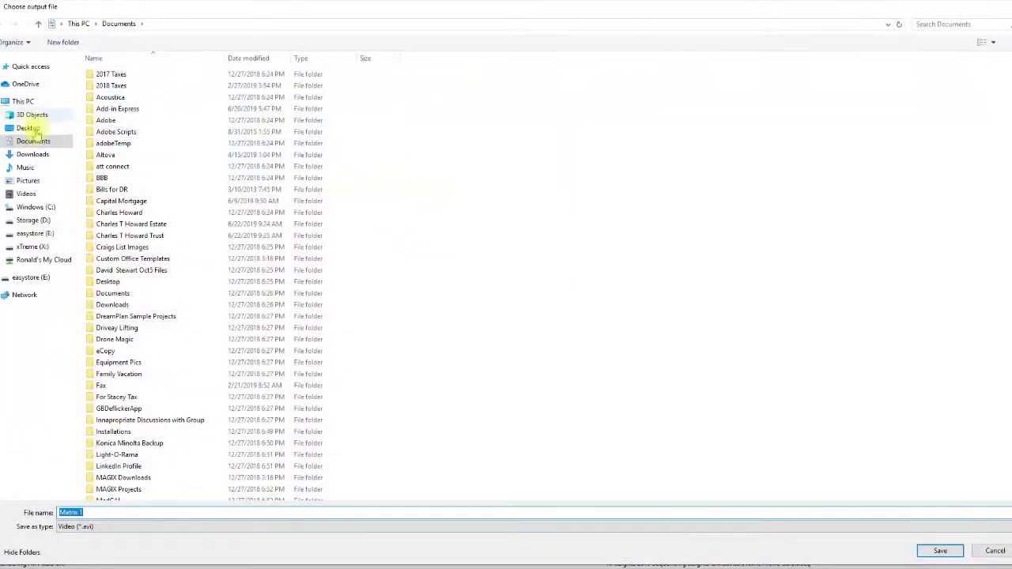
click(32, 127)
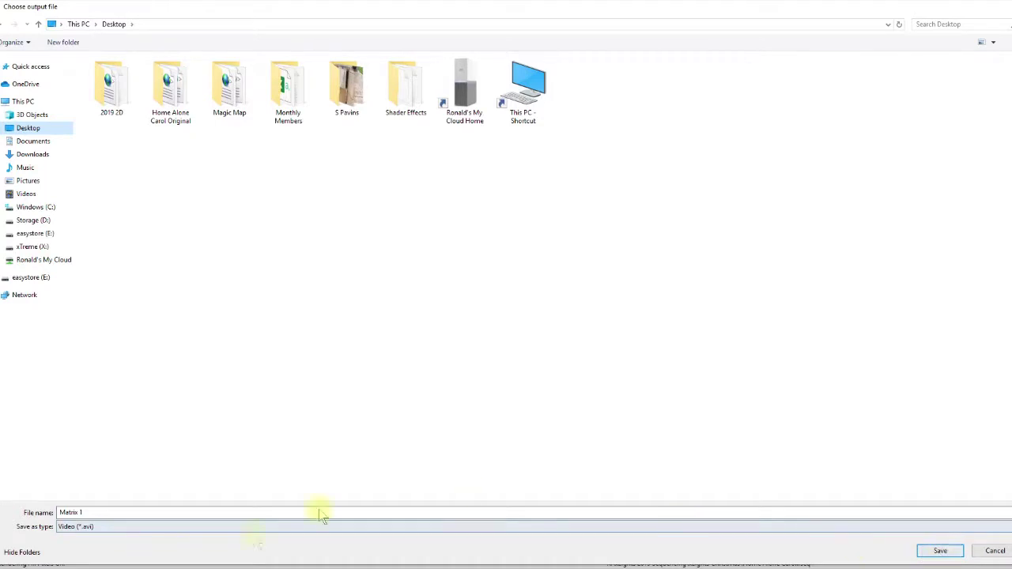
double_click(59, 512)
click(60, 512)
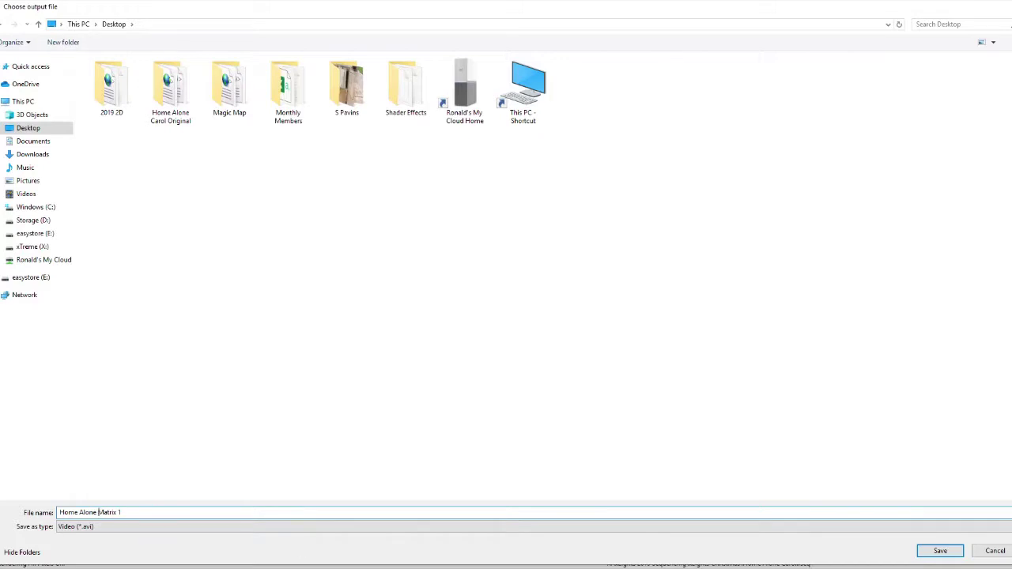
text(Home Alone)
click(940, 551)
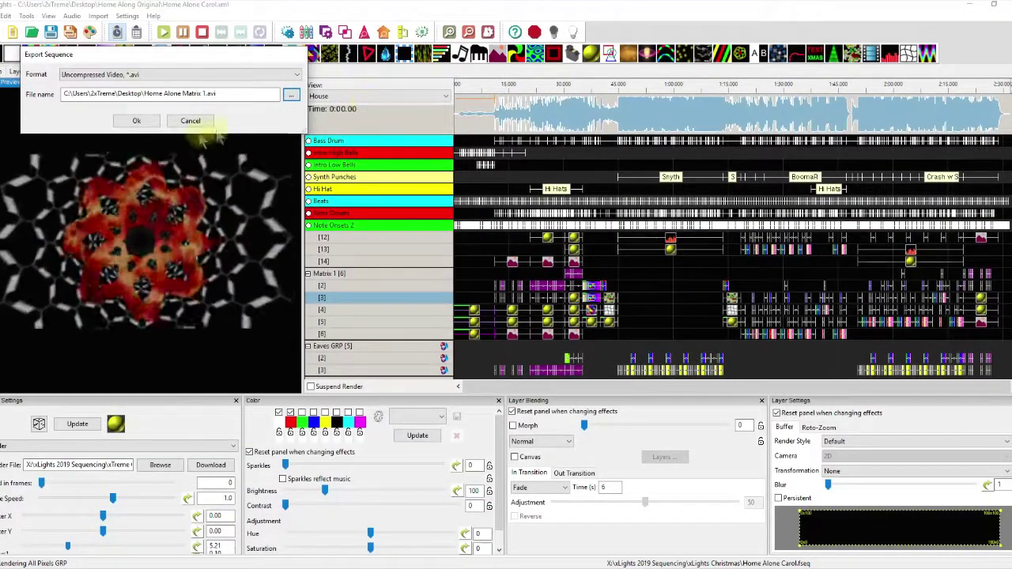
click(141, 122)
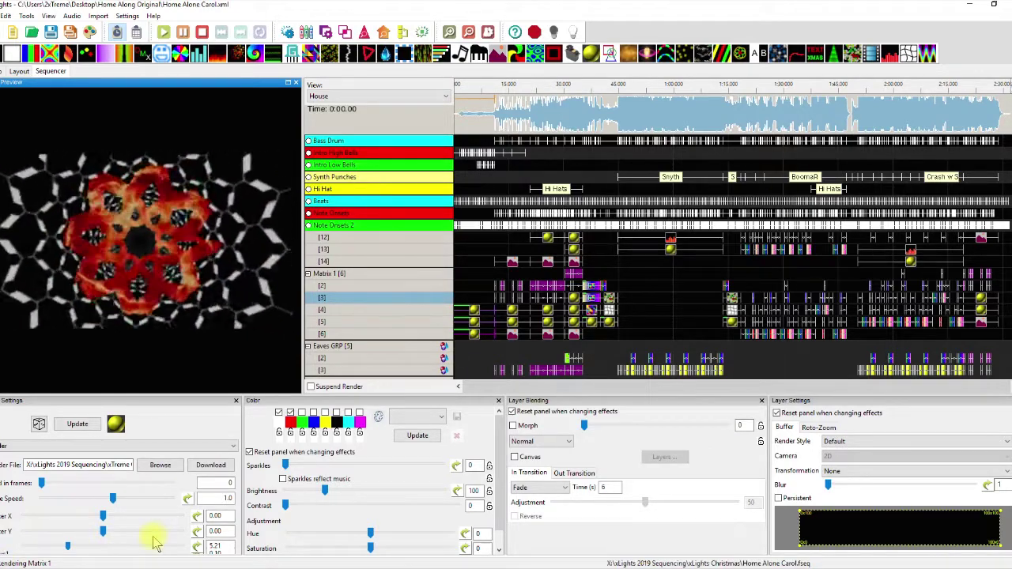
Switch to the client's Home Alone Carol sequence and find the Matrix 2 and Matrix 1 rows in an enlarged sequencer.
click(962, 119)
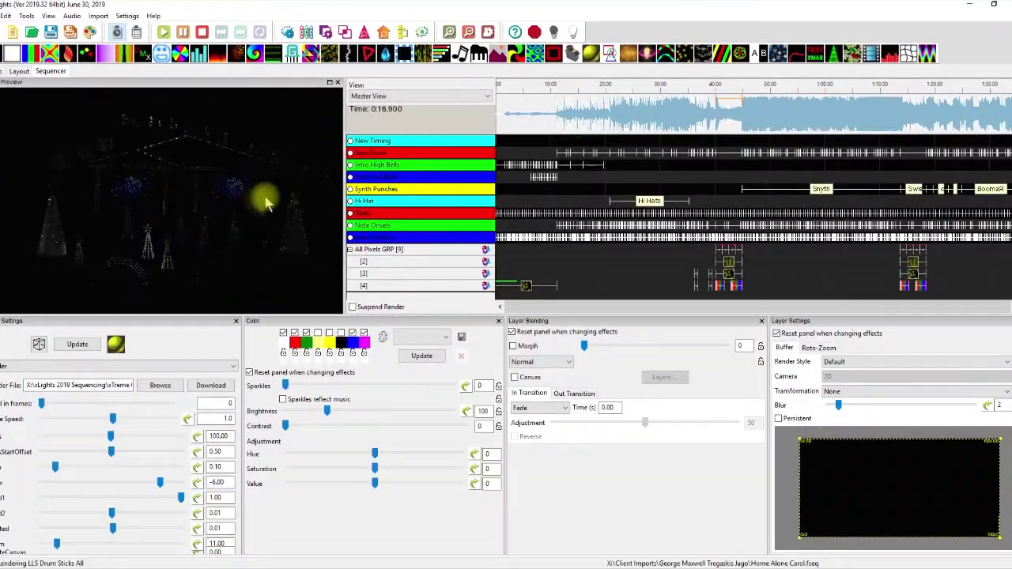
drag(477, 310, 474, 394)
scroll(483, 336, down, 6)
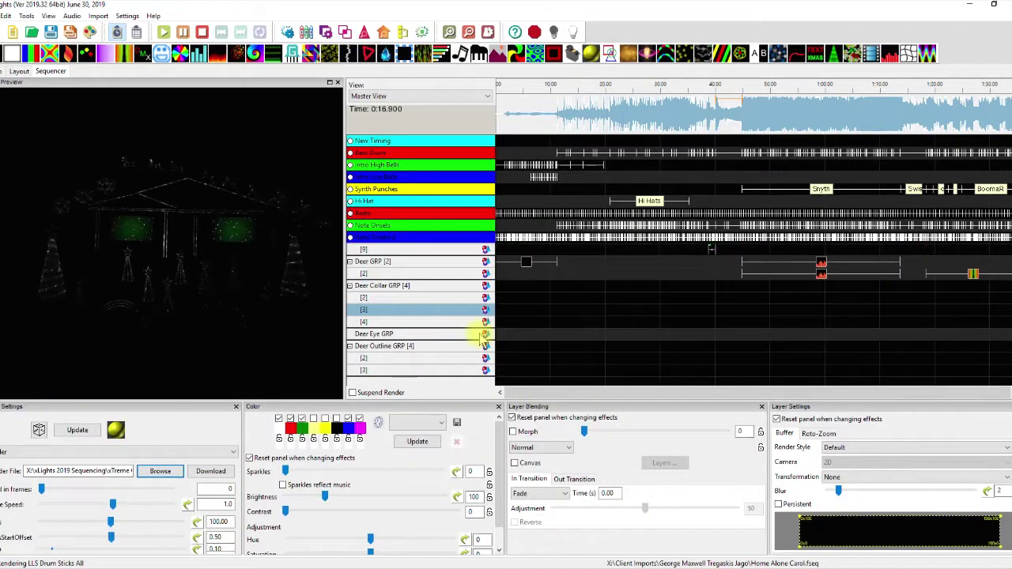
scroll(484, 338, down, 8)
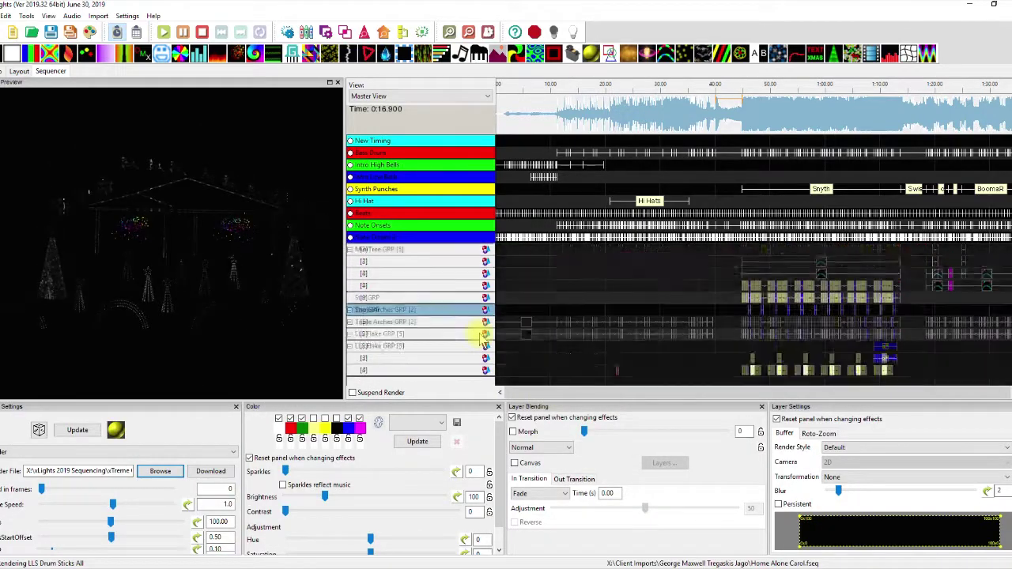
scroll(483, 340, down, 10)
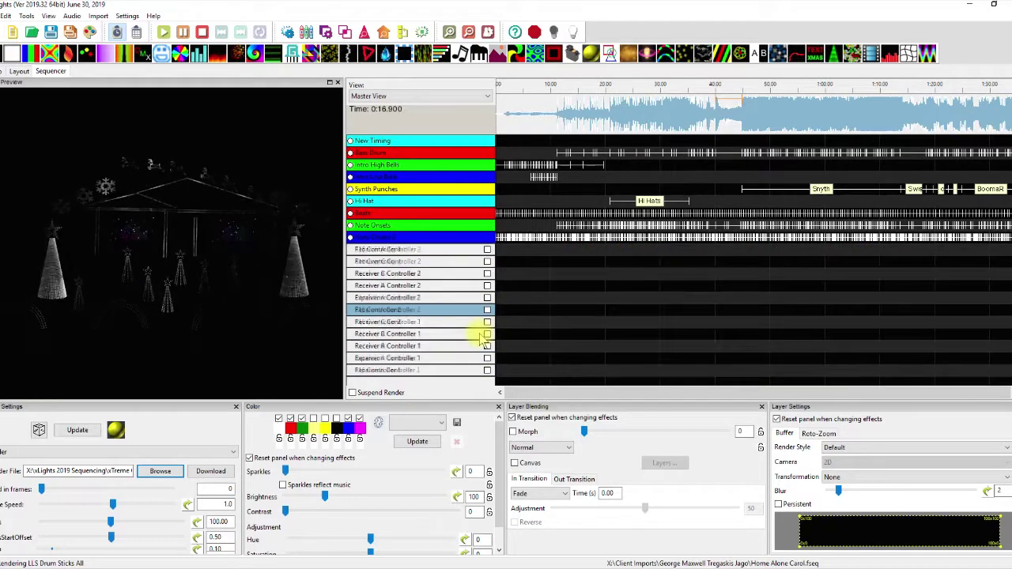
scroll(482, 340, up, 3)
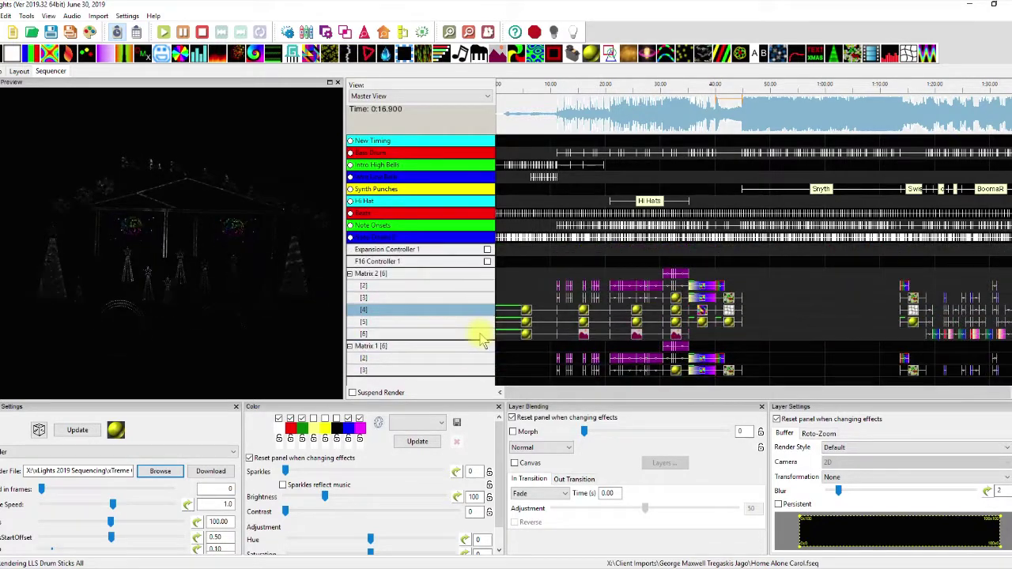
Try to relink the opening Shader effect on Matrix 2 layer 4 to Hex Vortex from the Home Alone Carol Original Shaders subfolder.
click(521, 310)
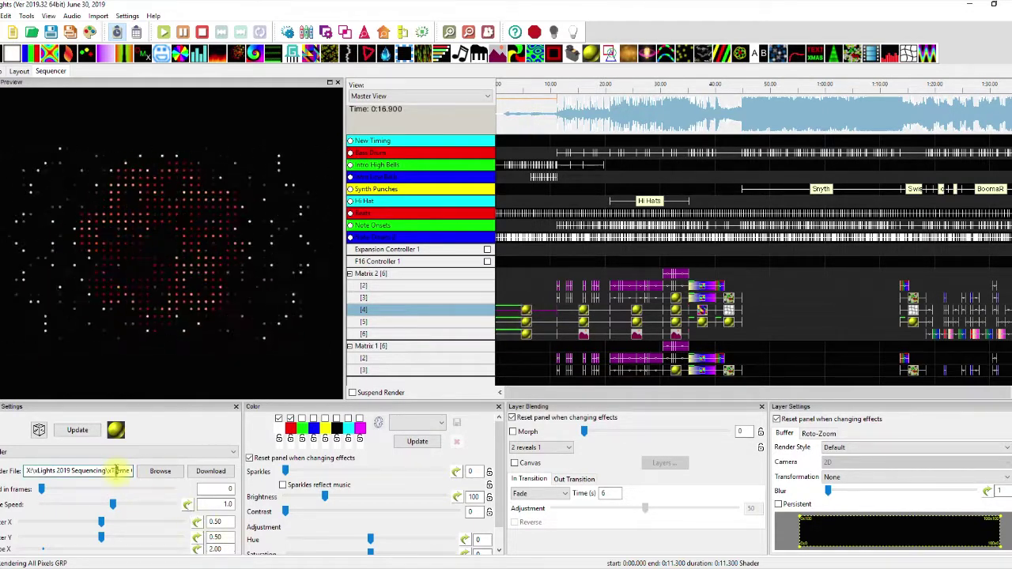
drag(120, 472, 14, 483)
key(BackSpace)
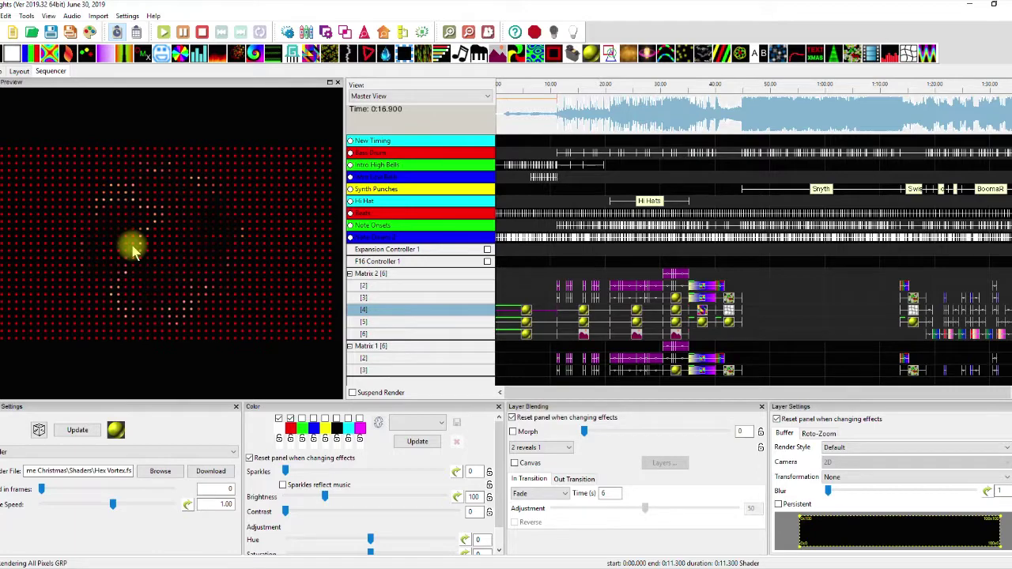
click(160, 470)
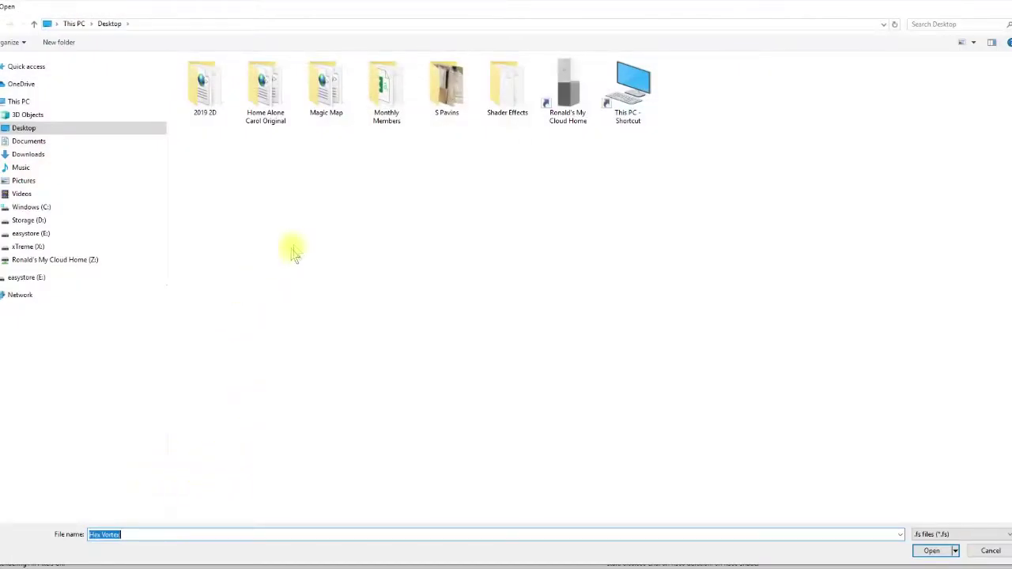
double_click(267, 93)
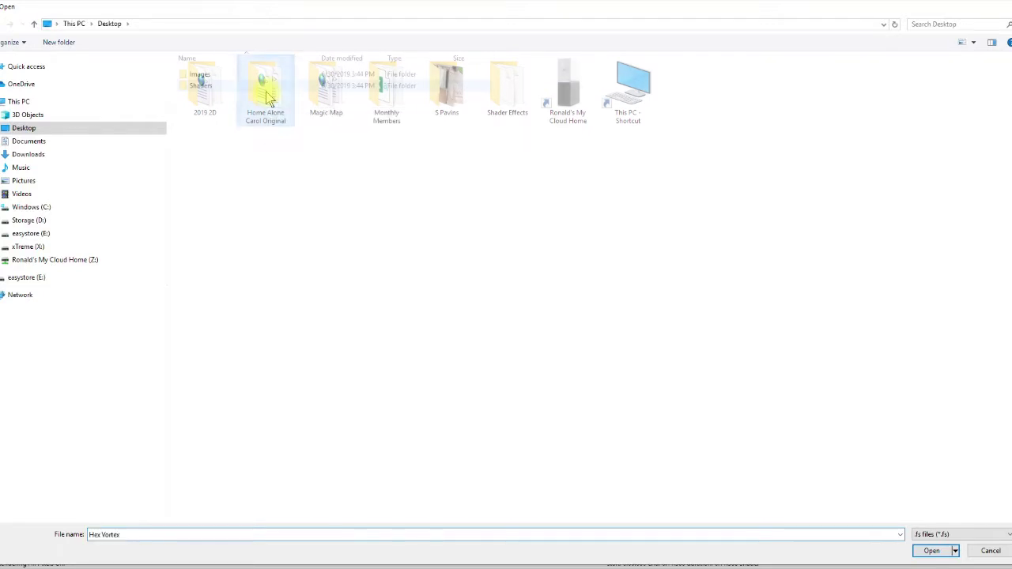
double_click(203, 87)
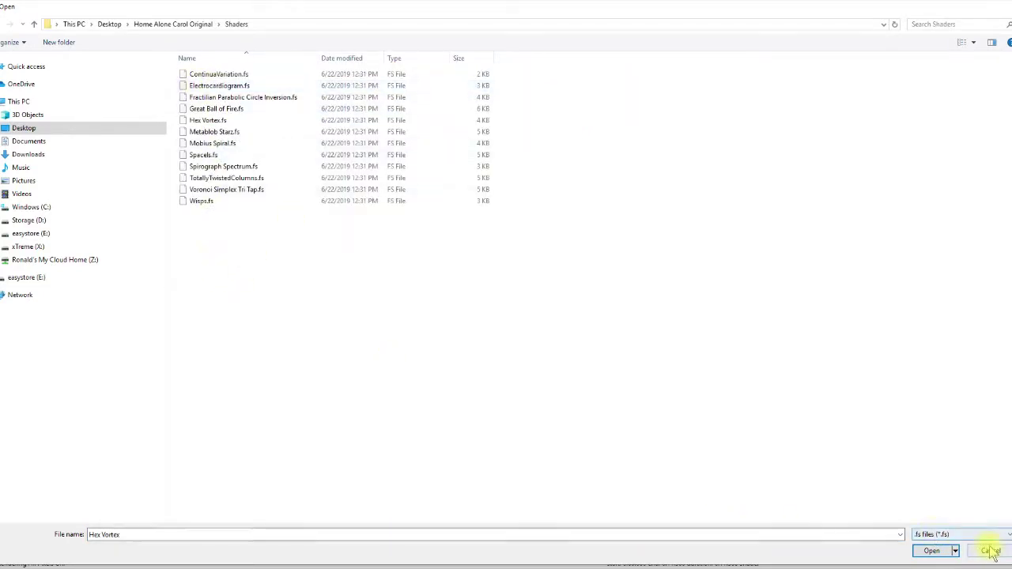
click(932, 550)
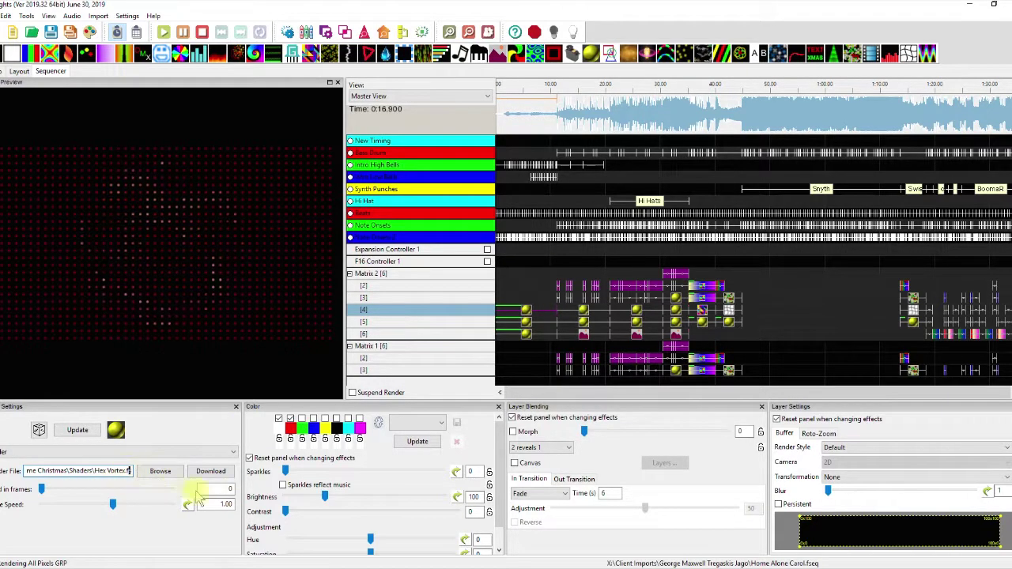
Widen the effect settings and reselect Great Ball of Fire.fs for the opening Shader effect on Matrix 2 layer 5.
drag(239, 481, 440, 486)
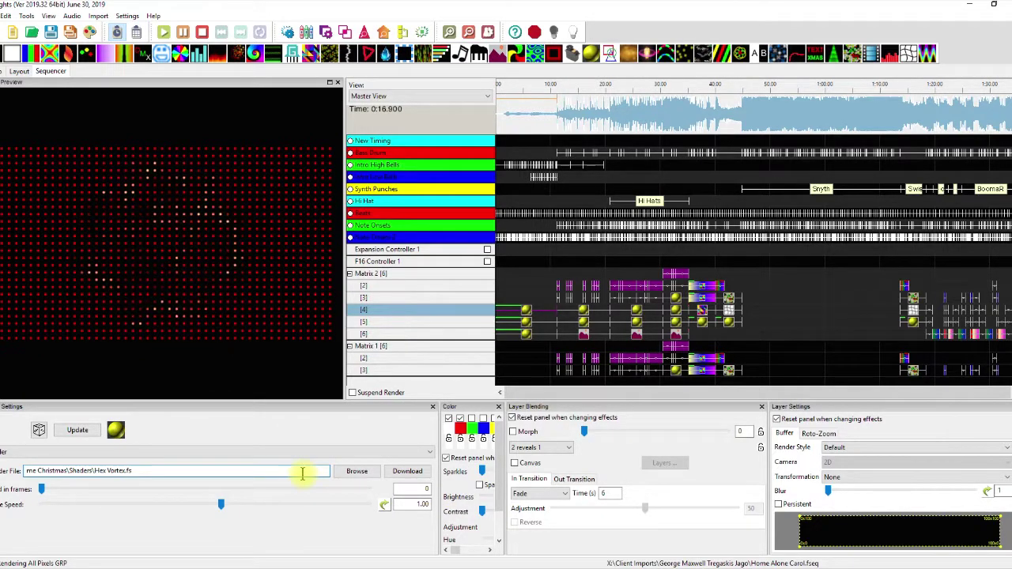
click(526, 322)
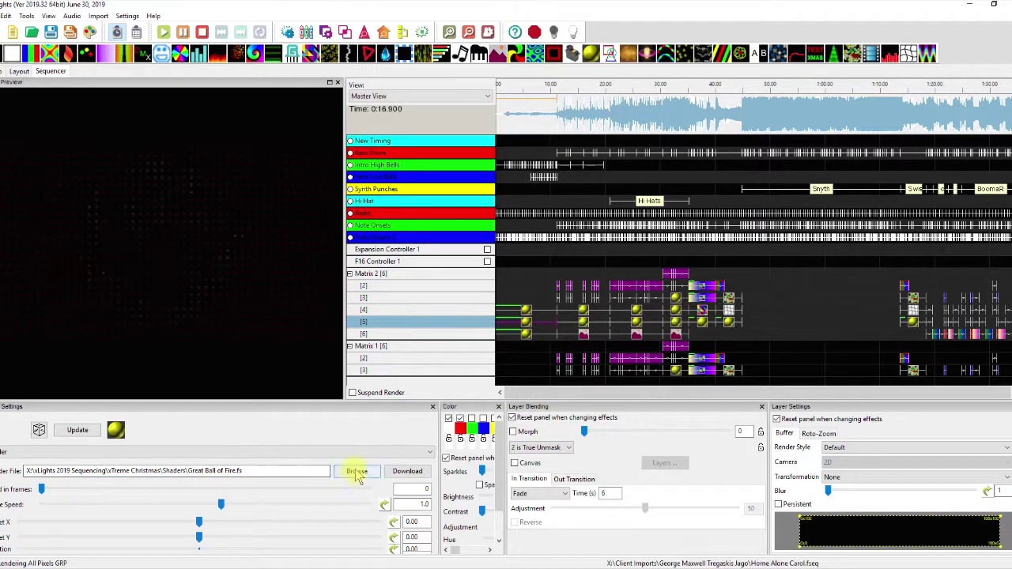
click(357, 471)
click(225, 144)
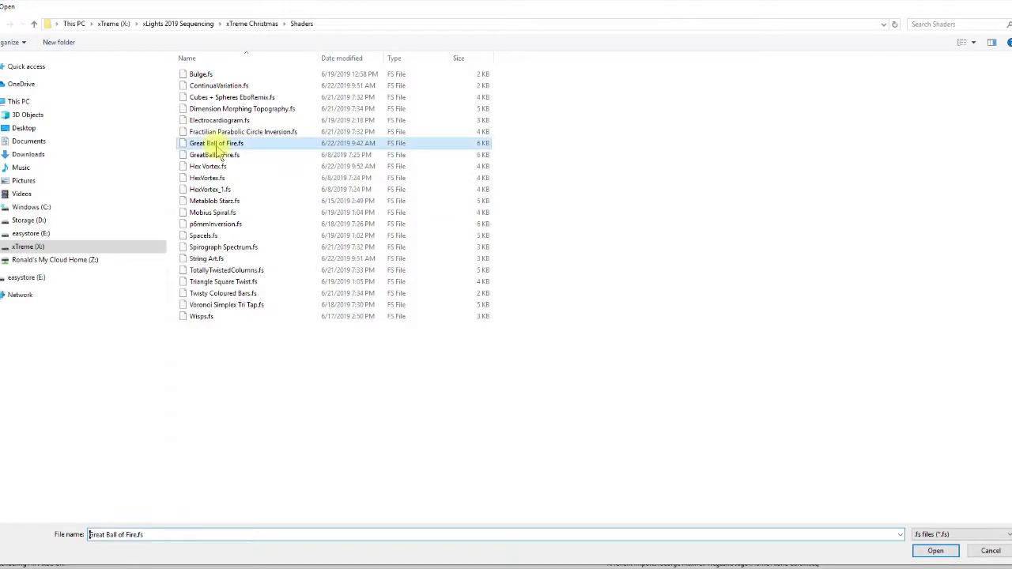
click(936, 551)
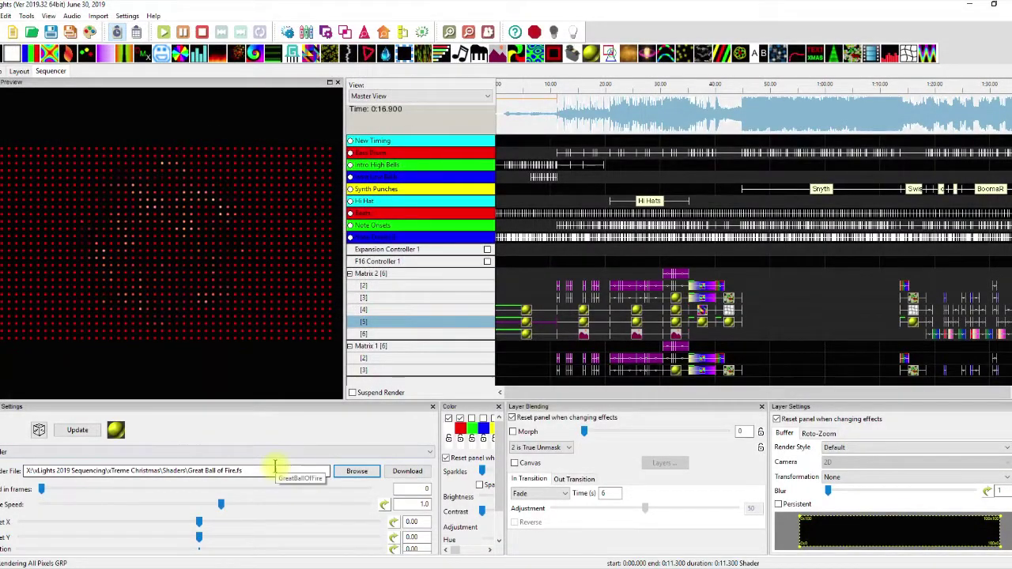
Widen the sequencer timeline and delete all effects on the Matrix 2 layers.
click(642, 332)
click(935, 299)
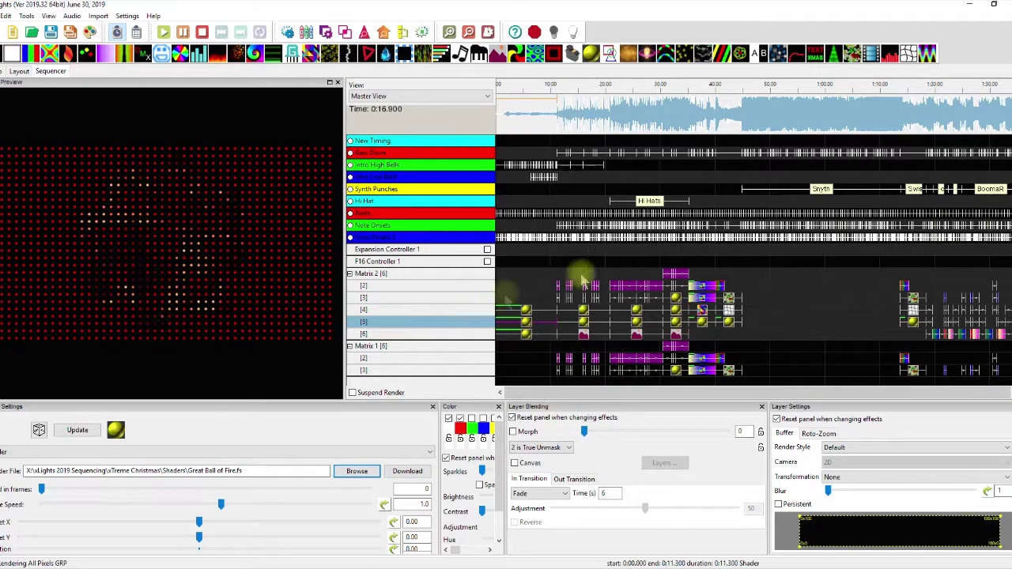
drag(345, 282, 234, 286)
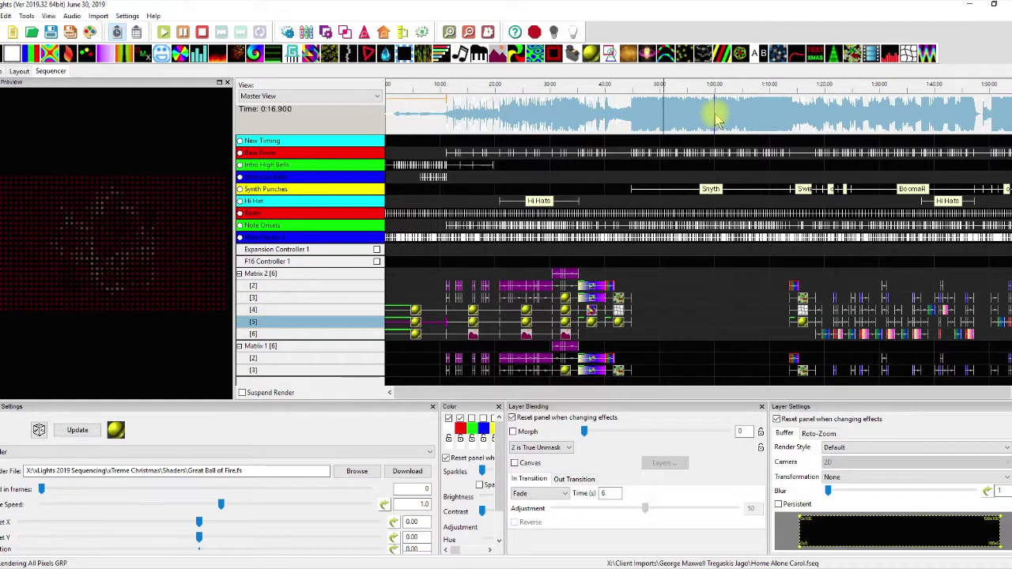
drag(721, 115, 685, 119)
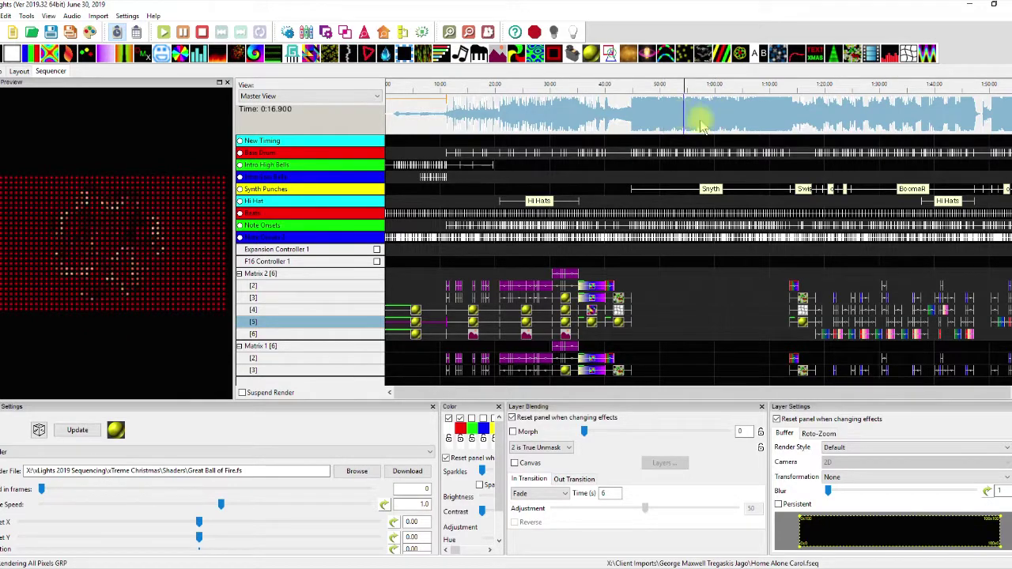
click(346, 299)
drag(406, 271, 1011, 320)
key(Delete)
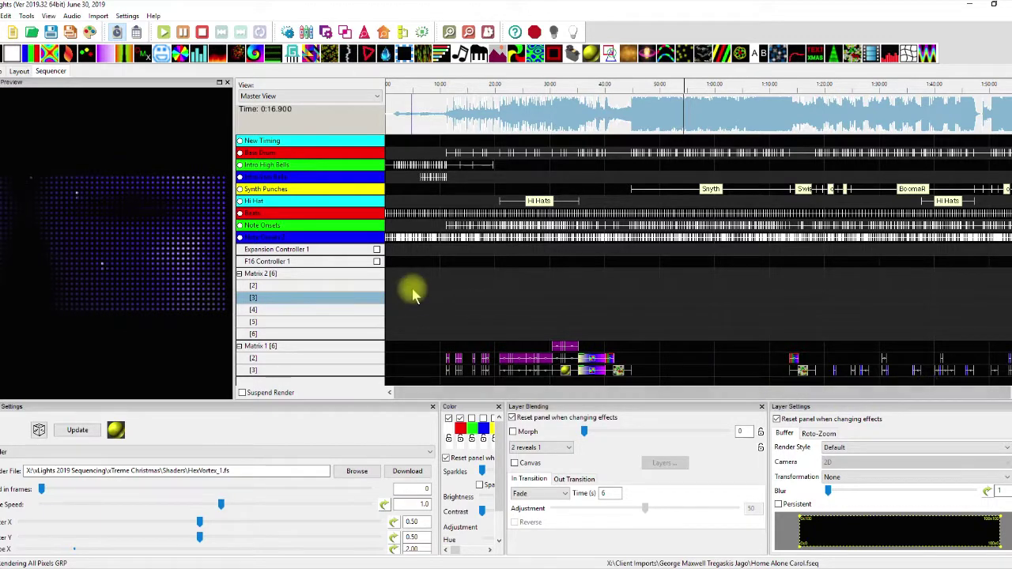
Delete all effects on the Matrix 1 layers.
scroll(597, 285, up, 2)
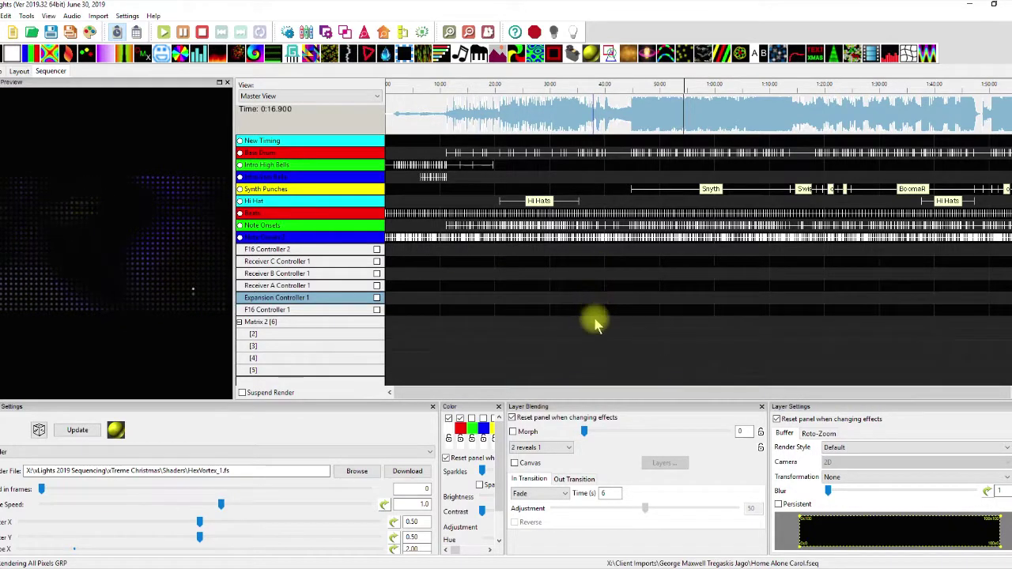
scroll(597, 325, down, 2)
scroll(597, 324, down, 2)
drag(400, 296, 1001, 357)
key(Delete)
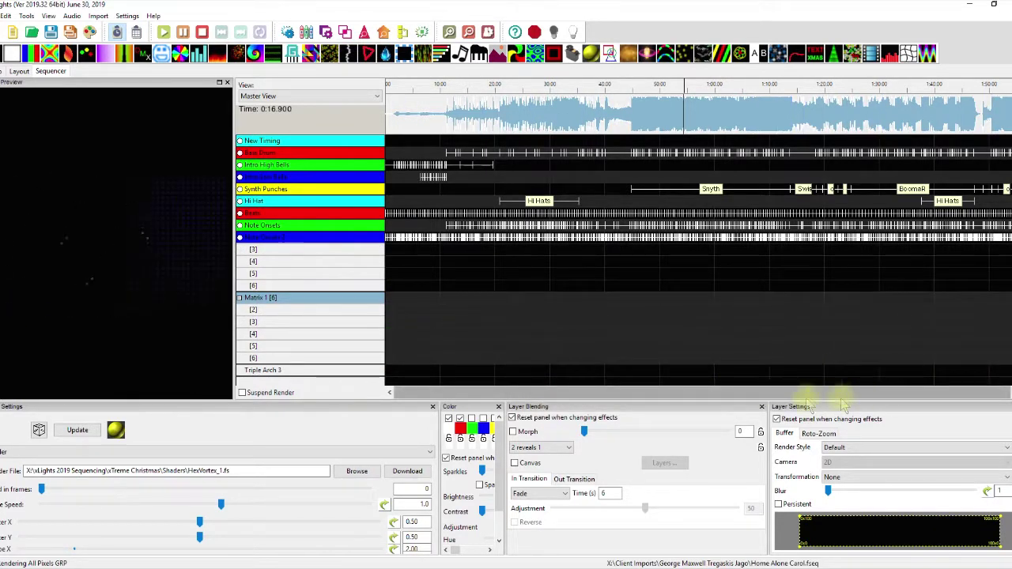
scroll(648, 333, up, 2)
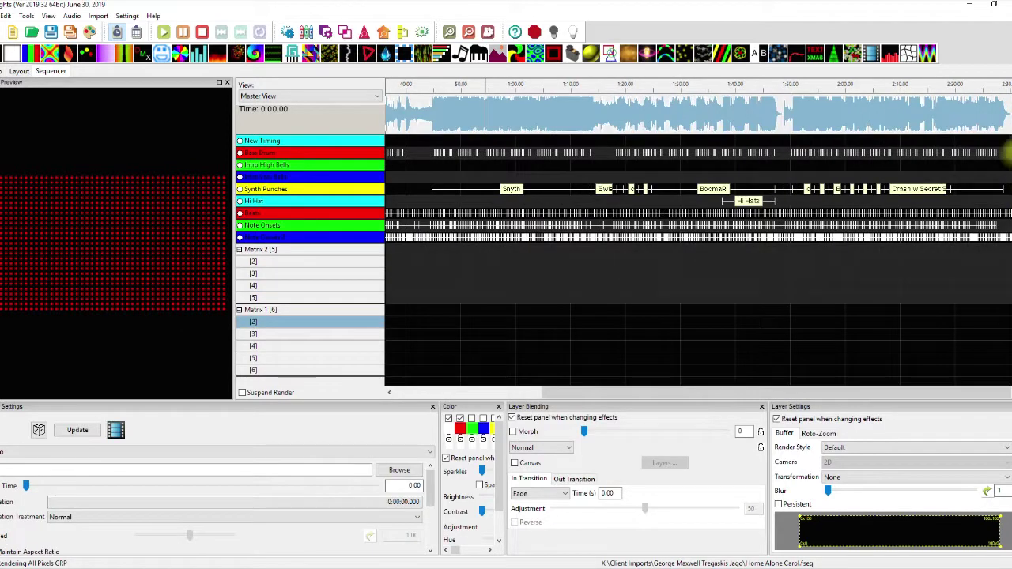
Delete the unused layers of the Matrix 2 and Matrix 1 models.
scroll(616, 316, up, 3)
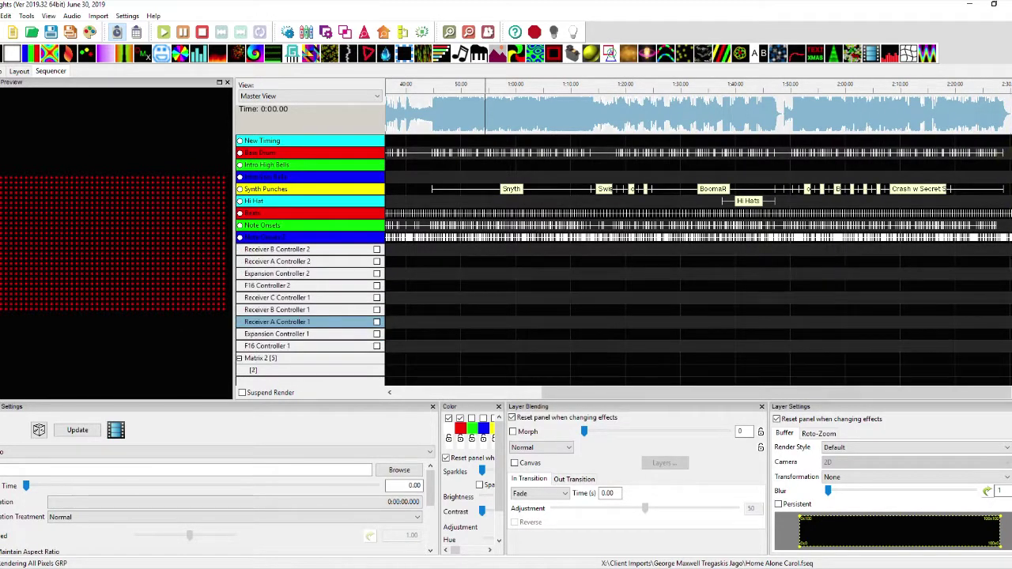
scroll(377, 364, down, 3)
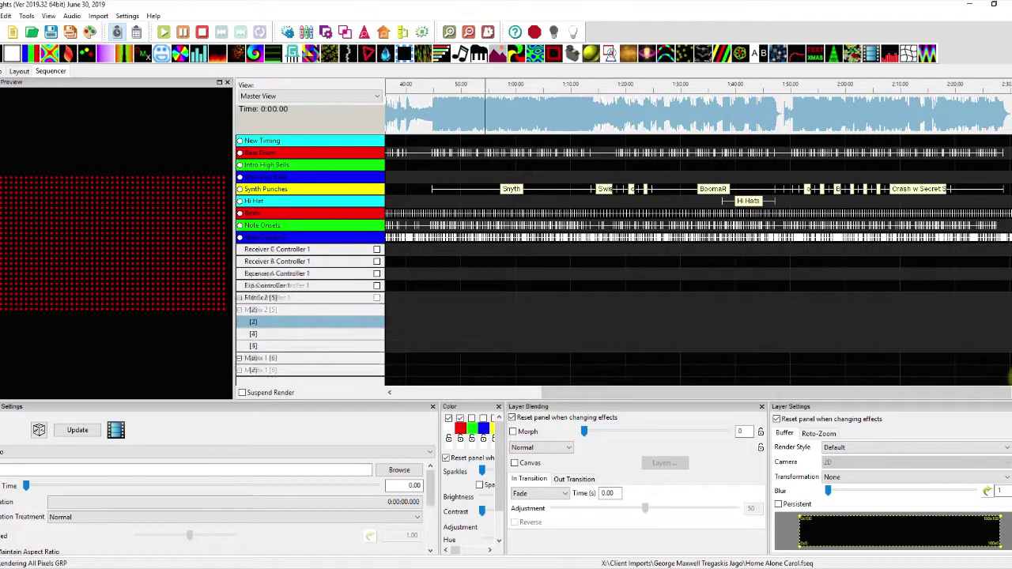
right_click(352, 321)
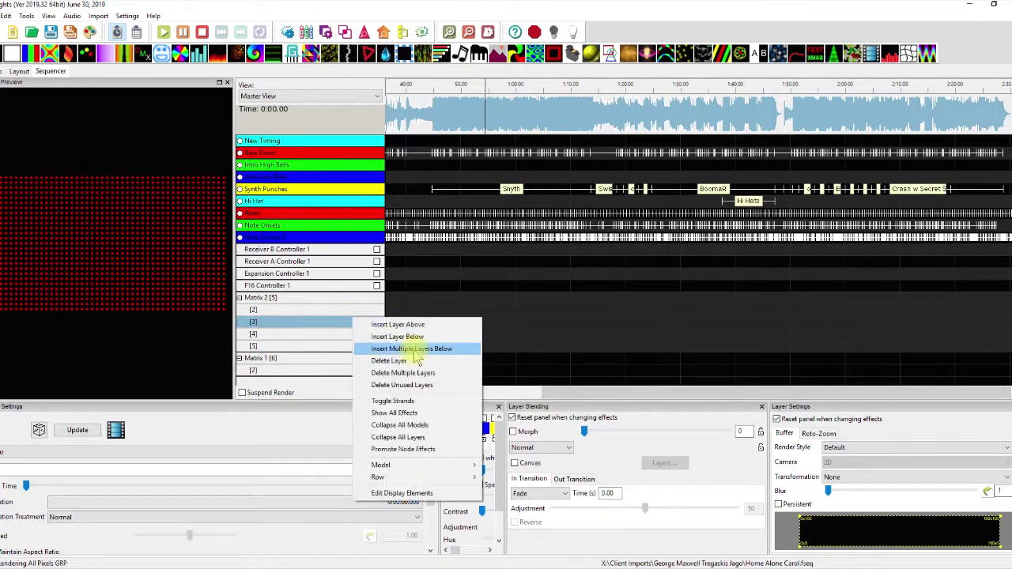
click(421, 387)
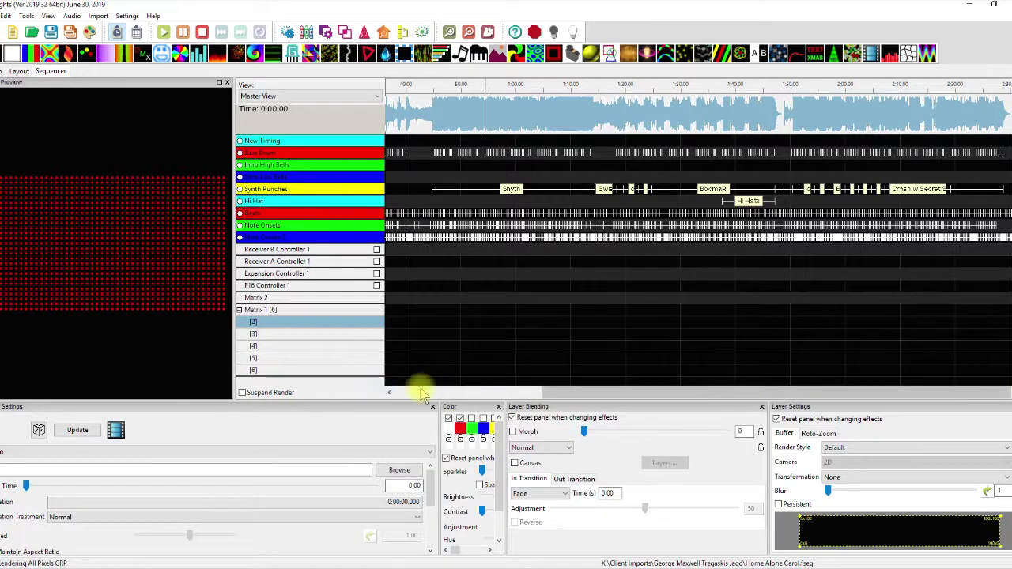
right_click(317, 344)
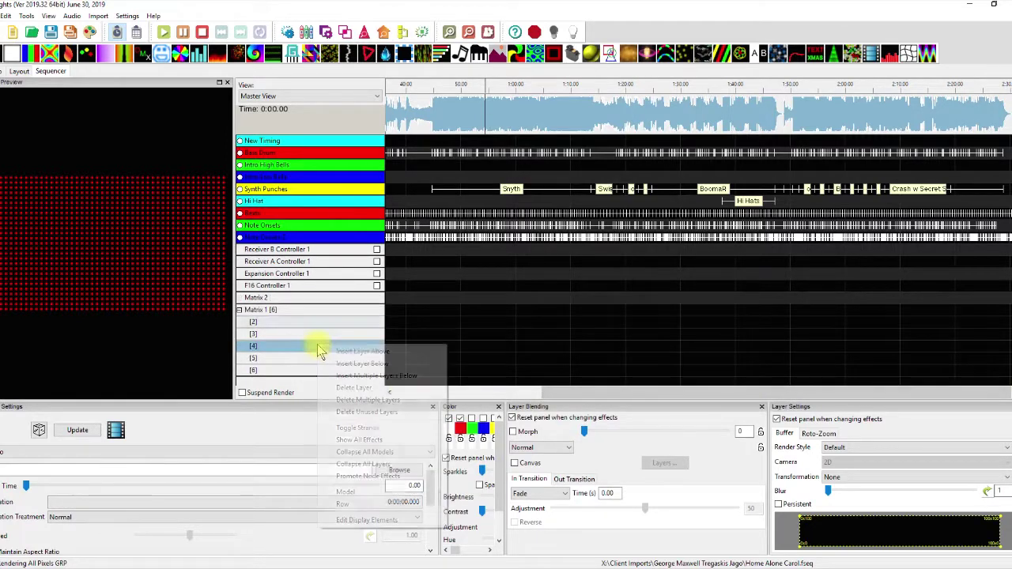
click(383, 411)
Add a Video effect to the Matrix 2 row and stretch it across the entire song.
scroll(528, 330, up, 2)
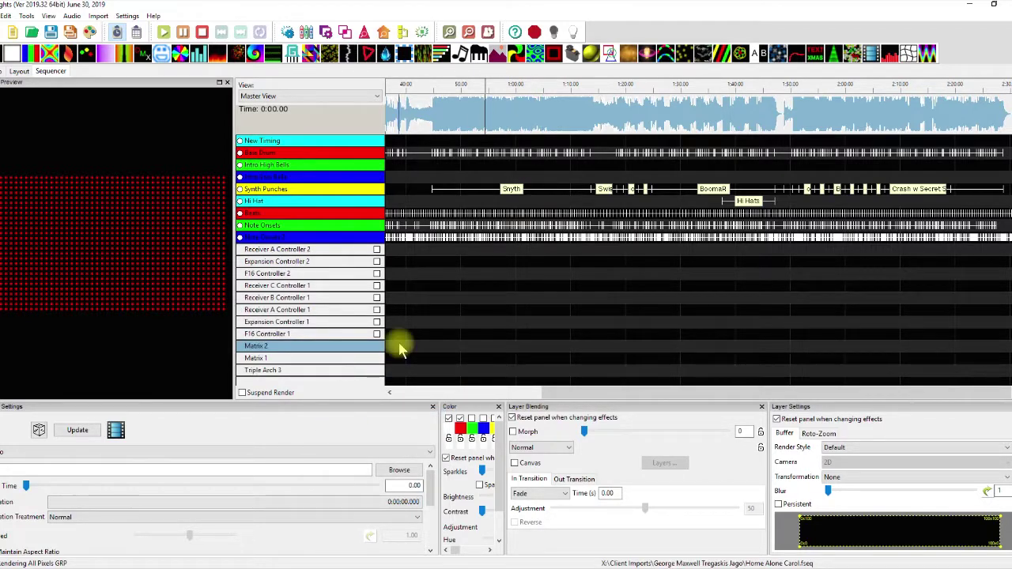
drag(874, 53, 402, 346)
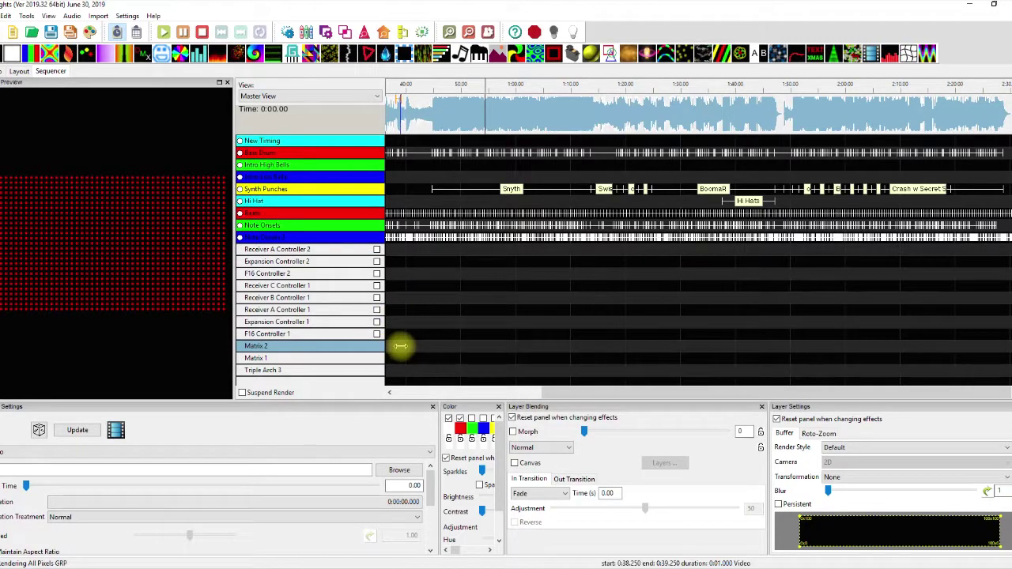
drag(470, 348, 414, 345)
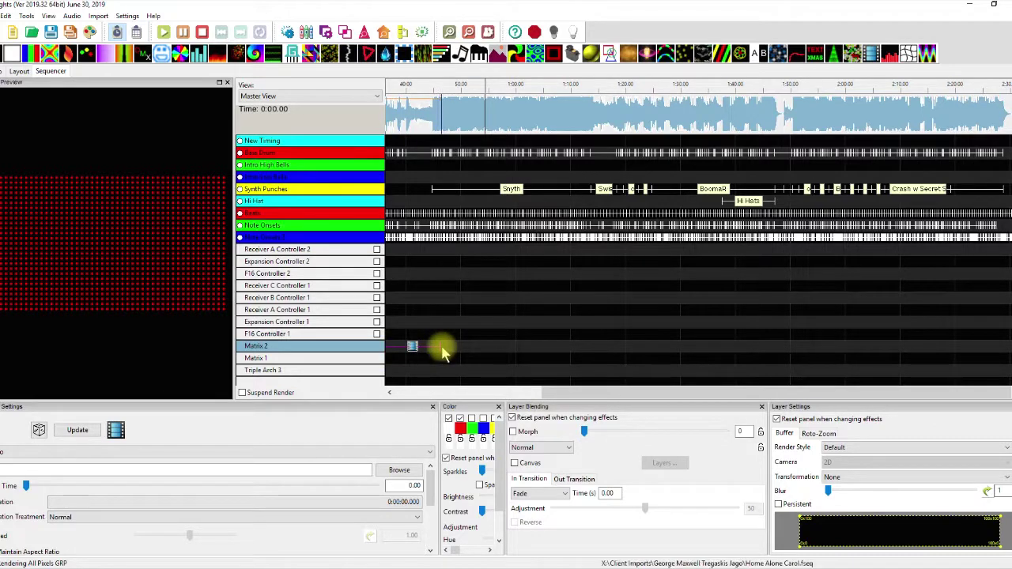
drag(440, 346, 1006, 361)
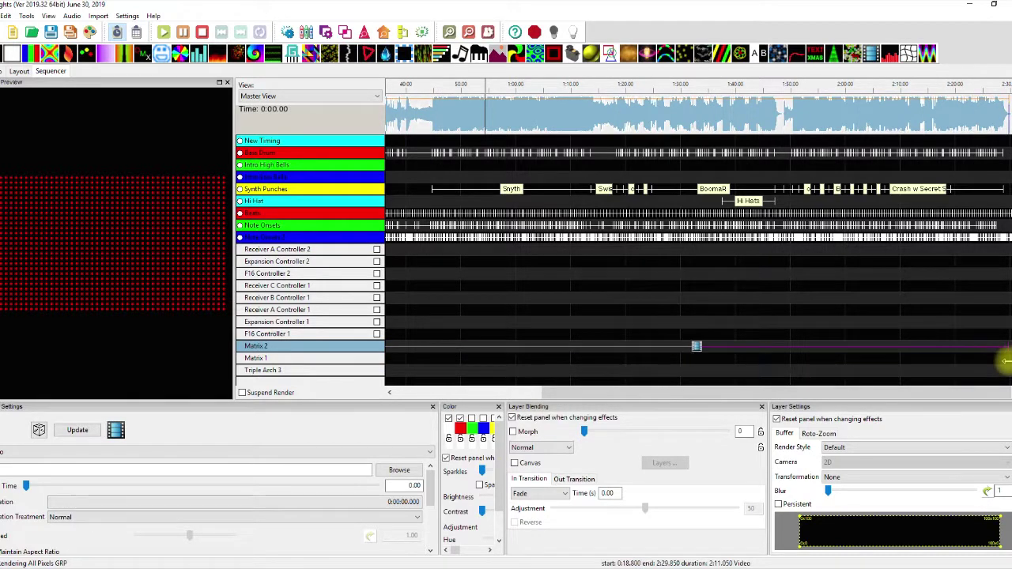
drag(1010, 365, 1011, 365)
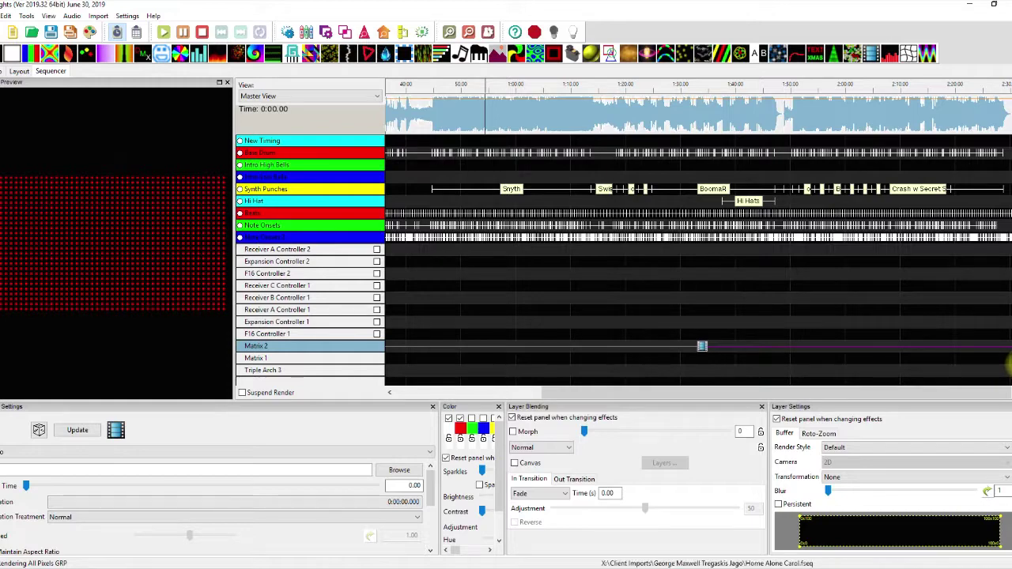
Load the Home Alone Matrix 1 video from the Desktop into the Matrix 2 Video effect.
click(392, 472)
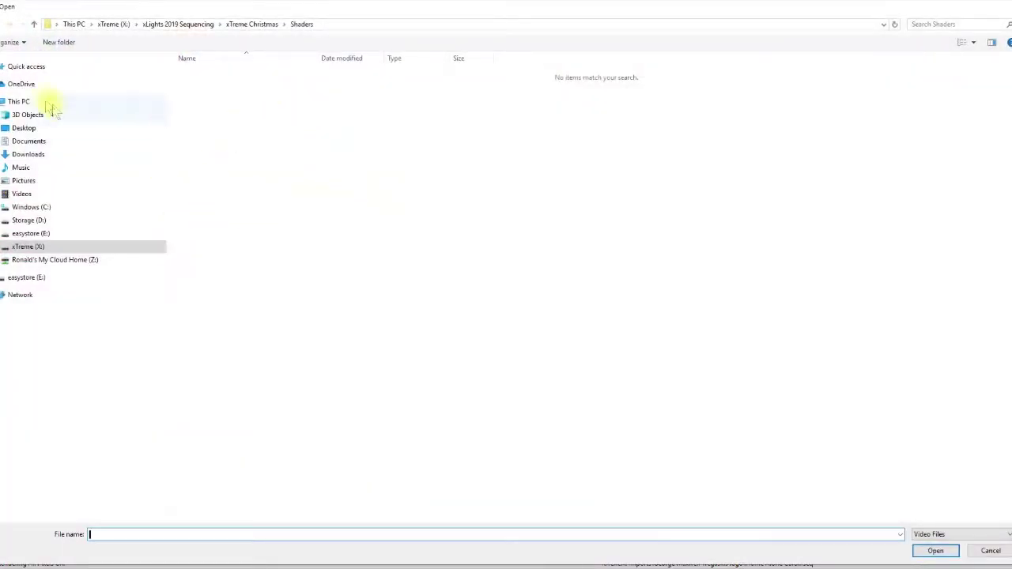
click(23, 127)
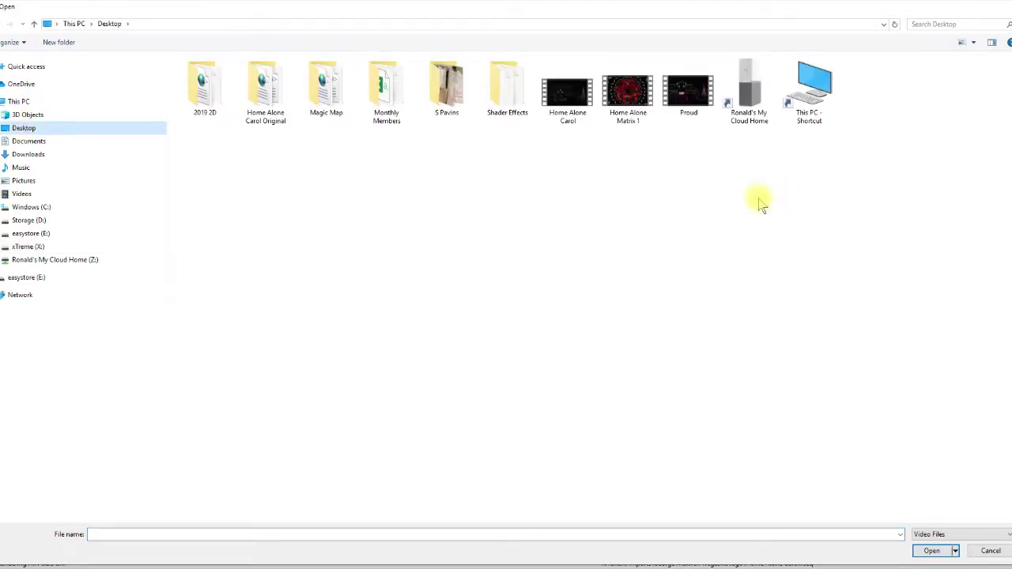
click(627, 93)
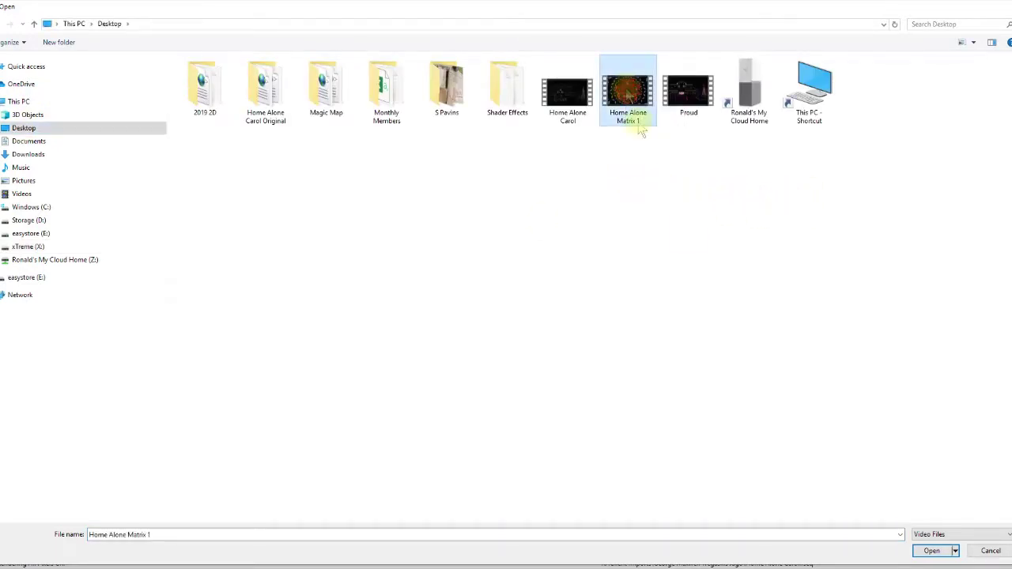
click(931, 551)
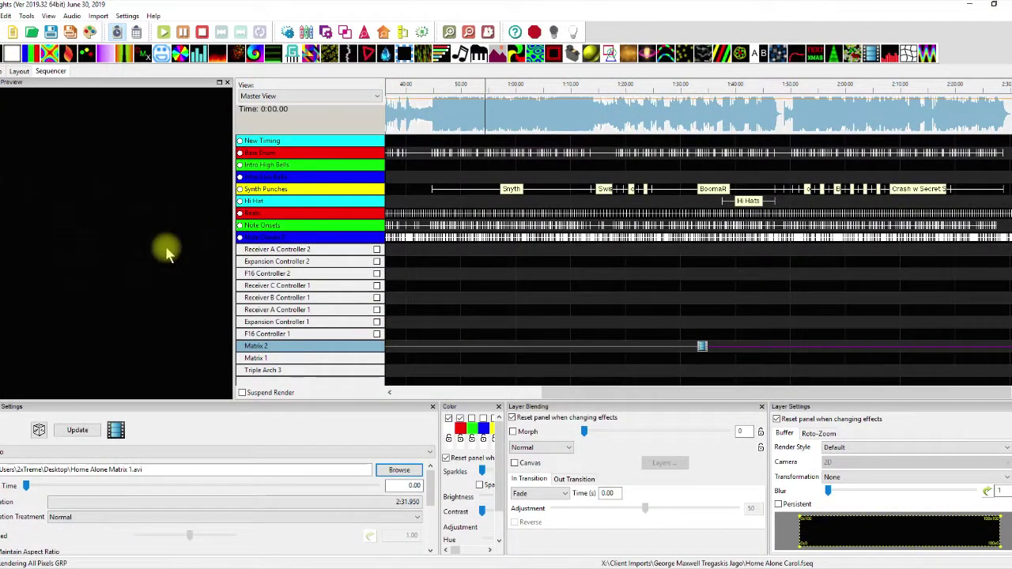
Copy the Matrix 2 Video effect onto the Matrix 1 row and stretch the copy across the entire song.
click(701, 346)
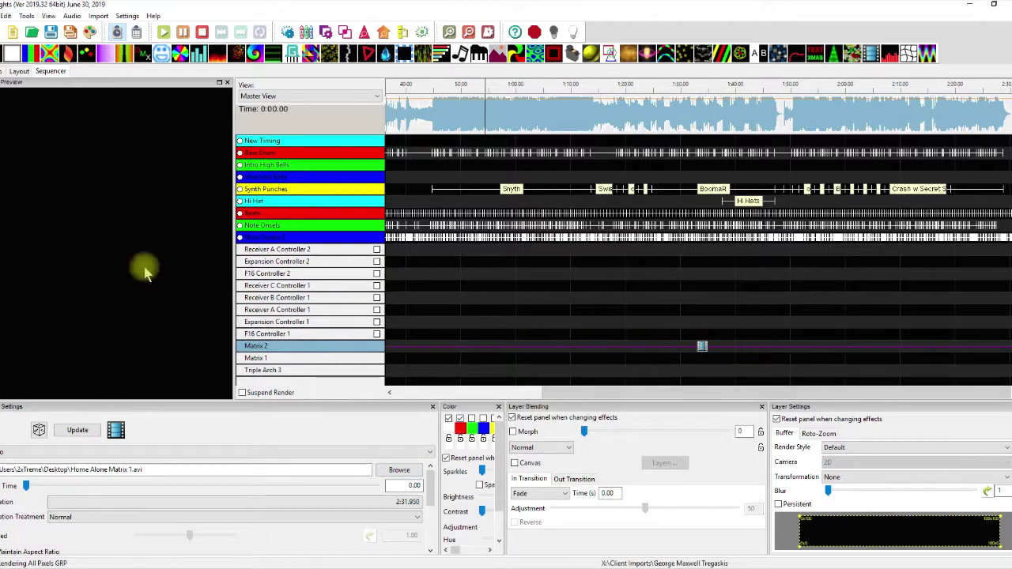
click(701, 346)
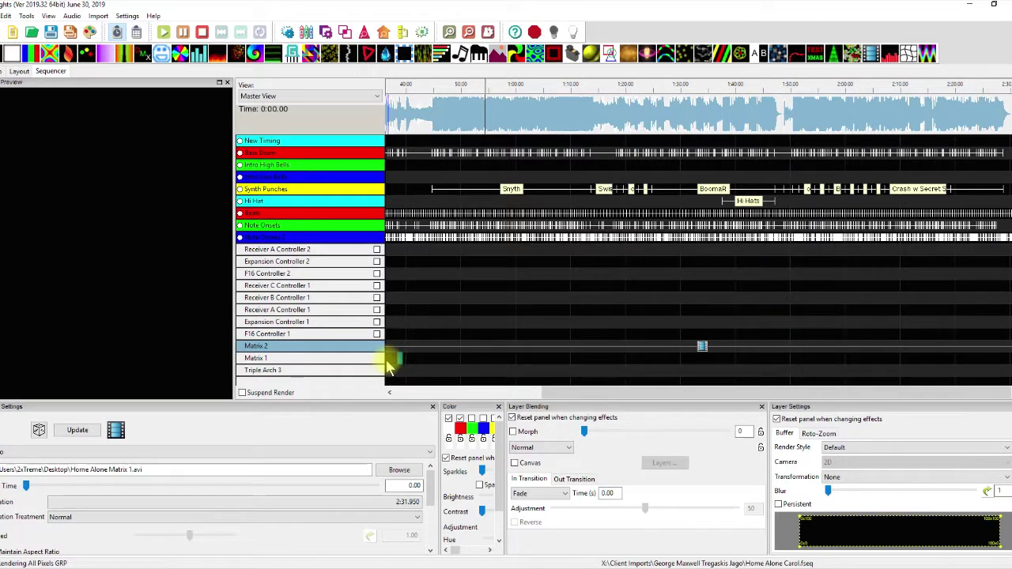
drag(388, 362, 947, 360)
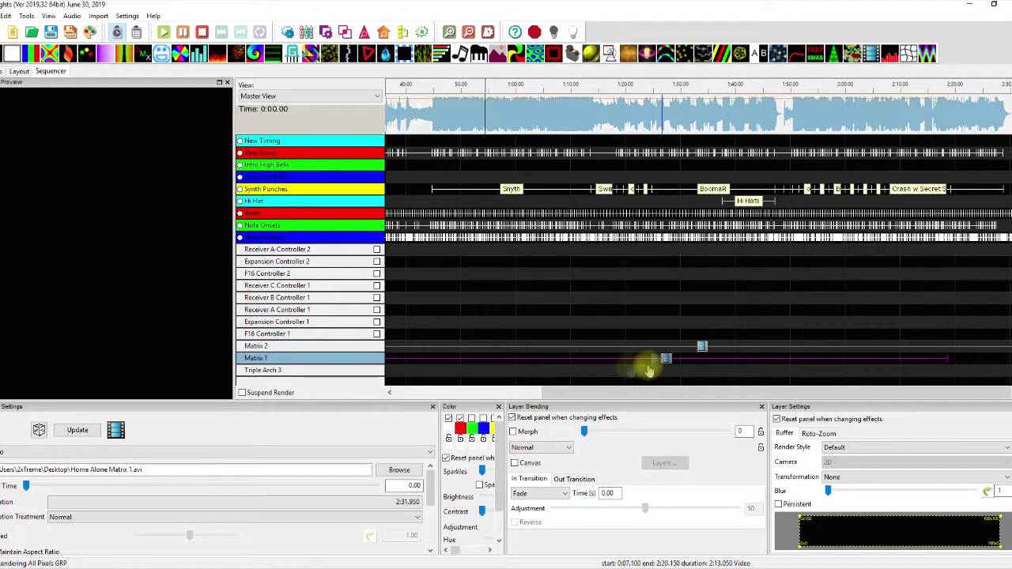
drag(647, 362, 542, 368)
click(700, 348)
drag(702, 348, 556, 350)
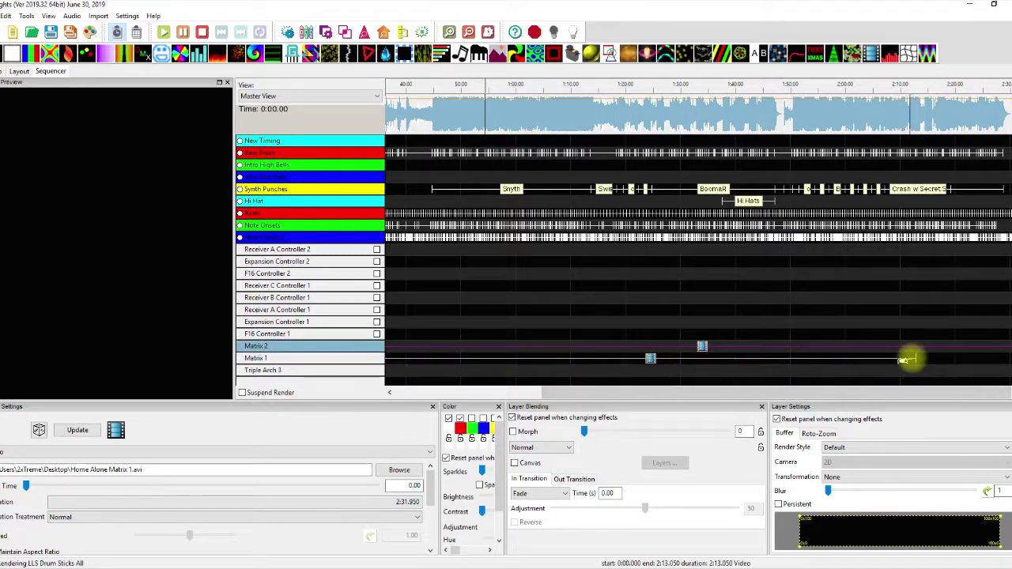
drag(916, 358, 1008, 368)
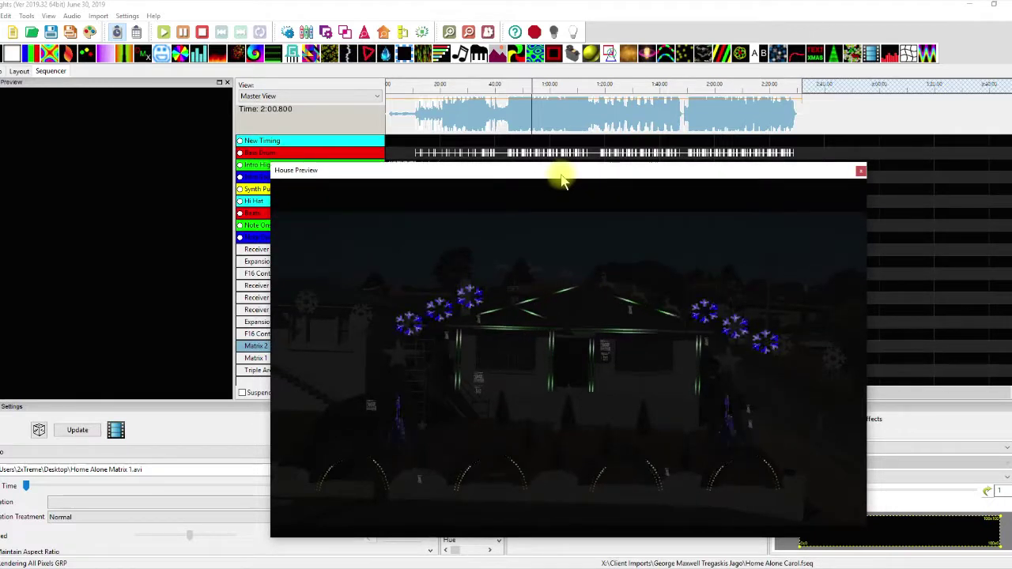
Play the sequence from several points along the timeline in the House Preview, stop playback, and move the preview off the sequencer.
click(428, 88)
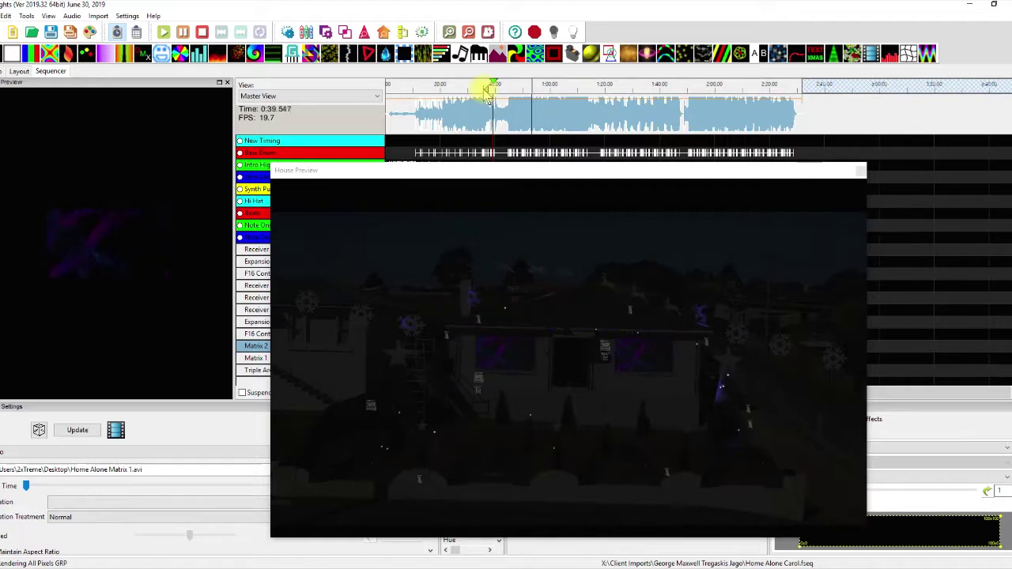
click(528, 91)
click(574, 90)
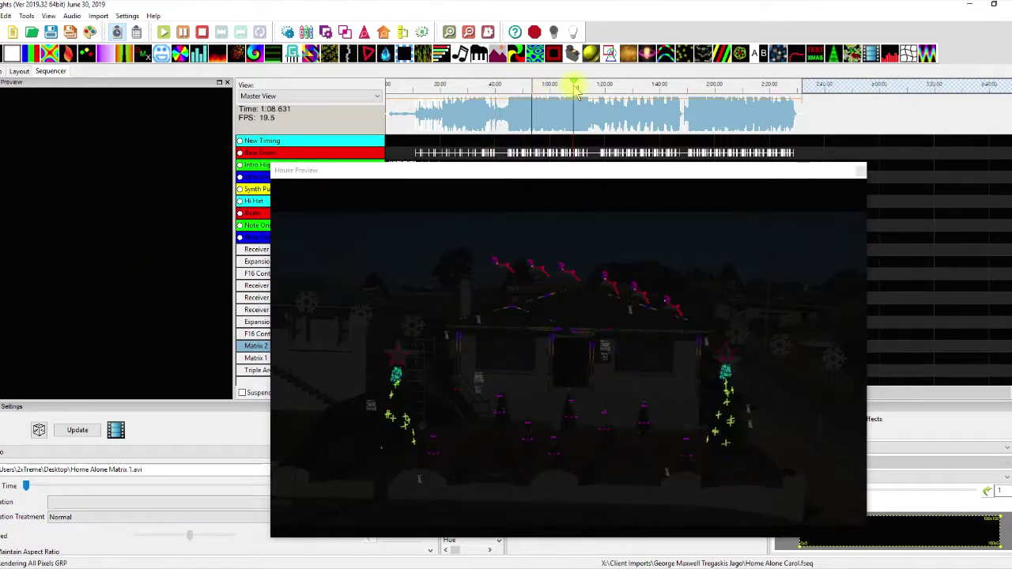
click(614, 89)
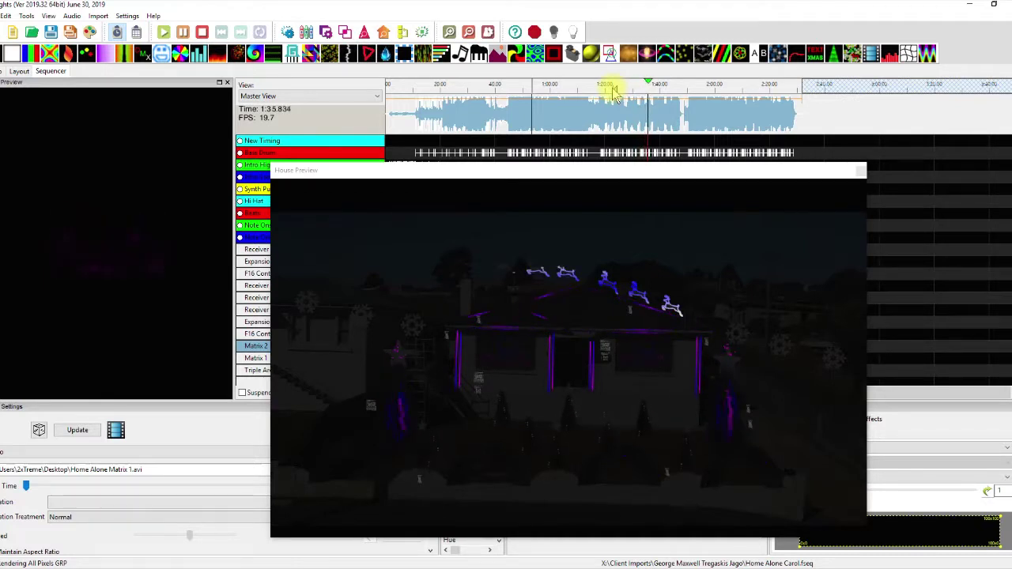
click(710, 89)
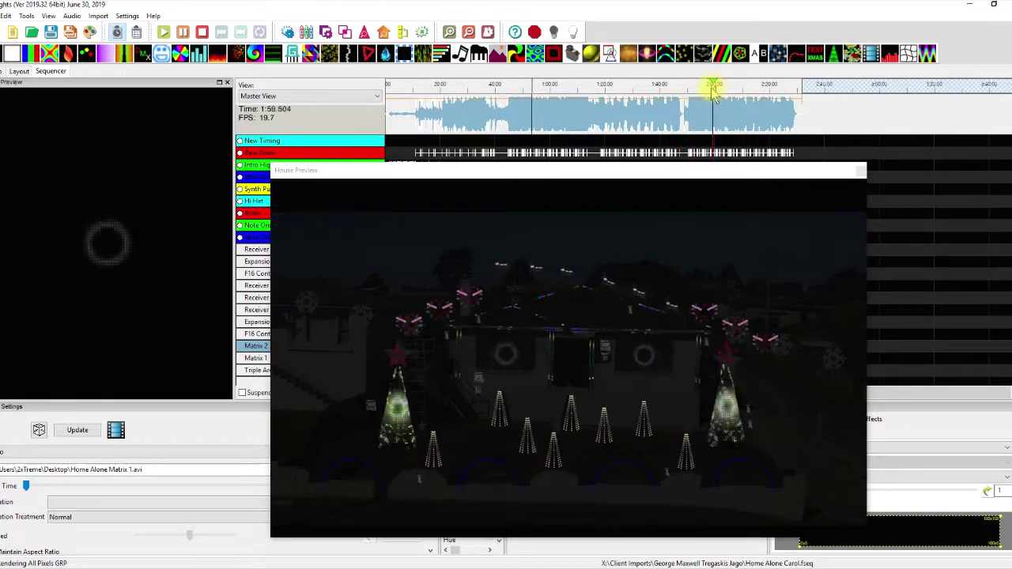
click(730, 90)
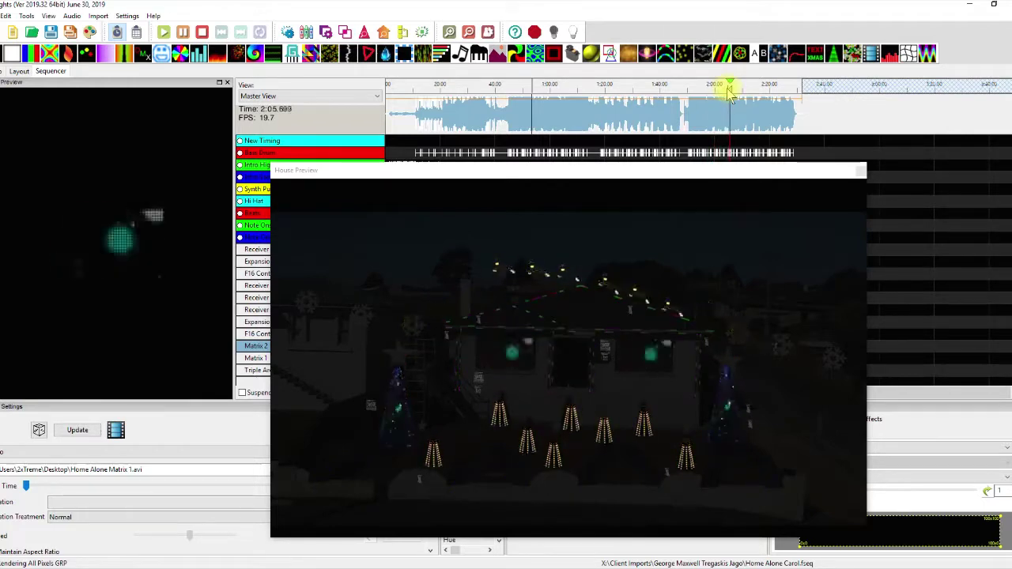
key(space)
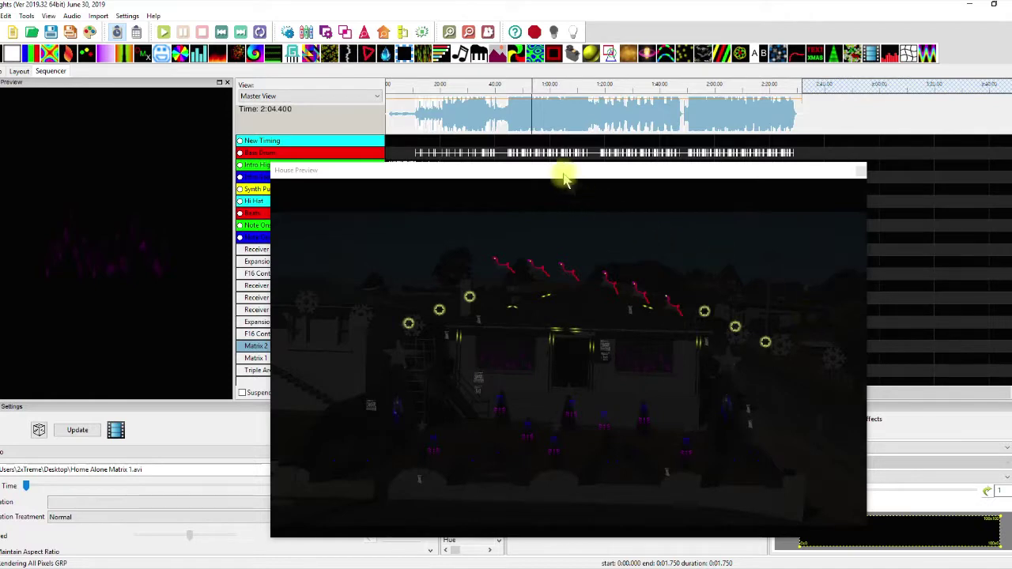
drag(562, 177, 1011, 182)
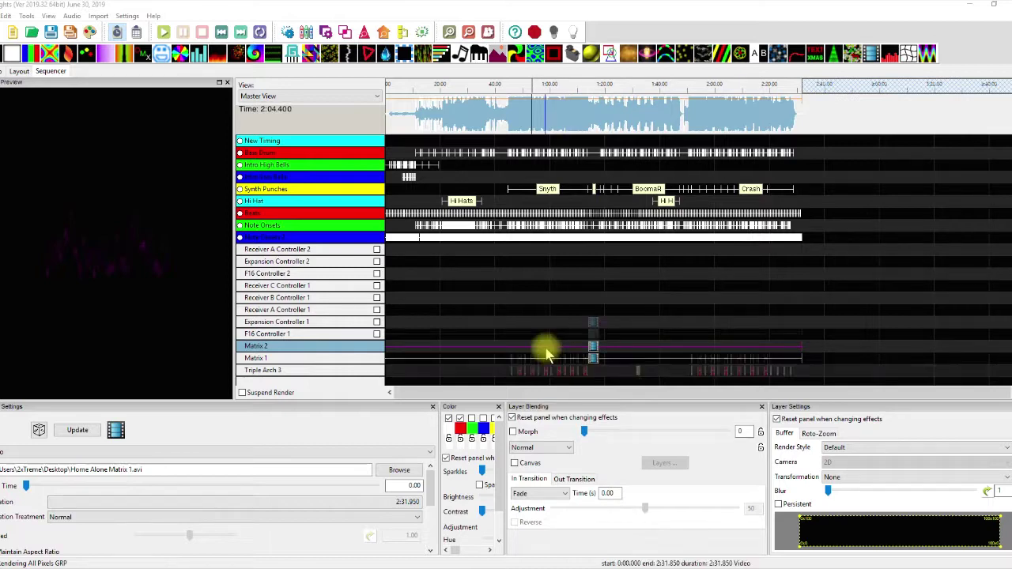
Examine the uncompressed video export options for the Mega Tree 2 model and close them without exporting.
scroll(542, 350, down, 2)
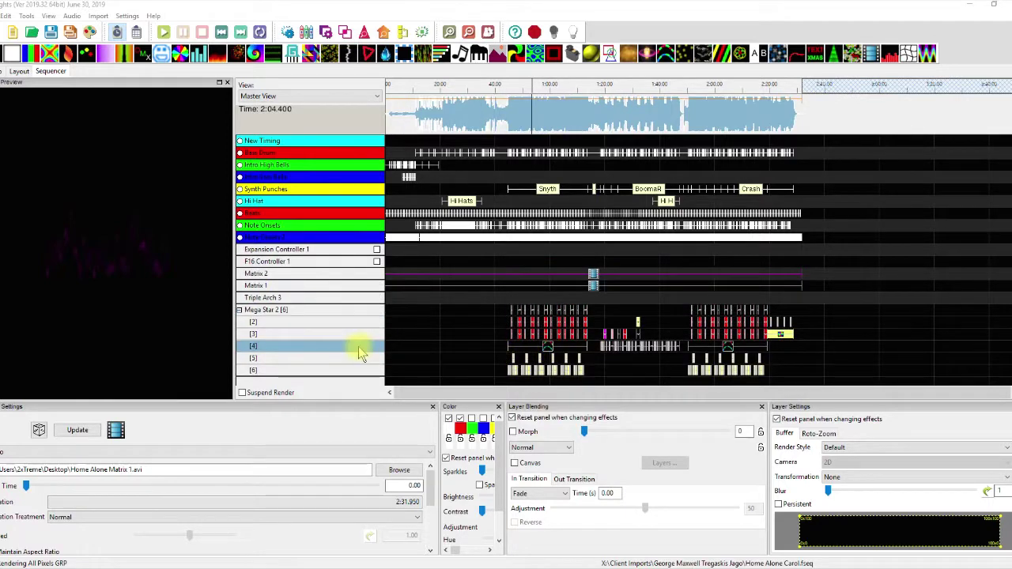
scroll(359, 353, up, 1)
scroll(360, 354, up, 2)
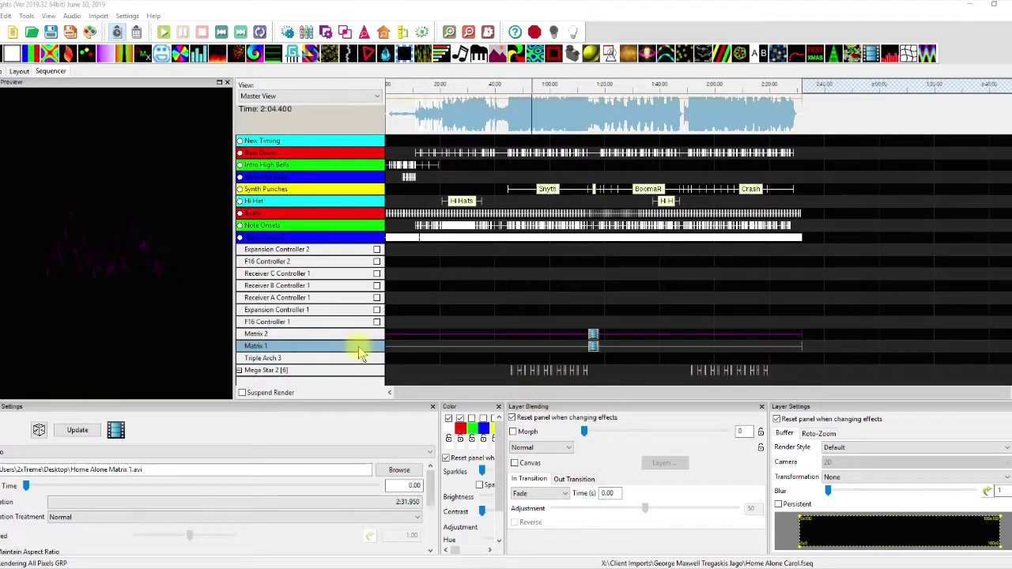
scroll(360, 353, down, 3)
scroll(360, 353, down, 4)
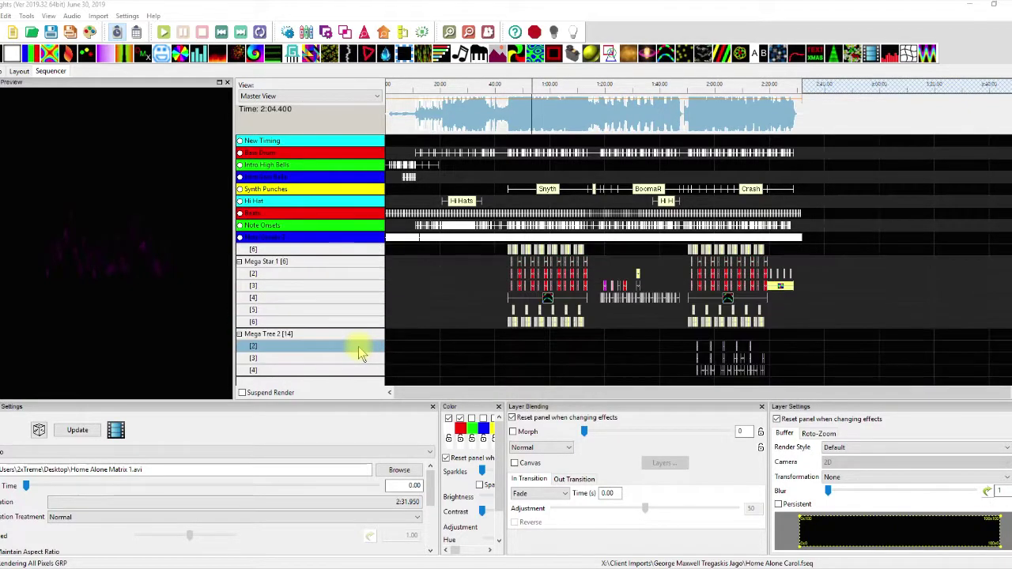
scroll(358, 348, down, 1)
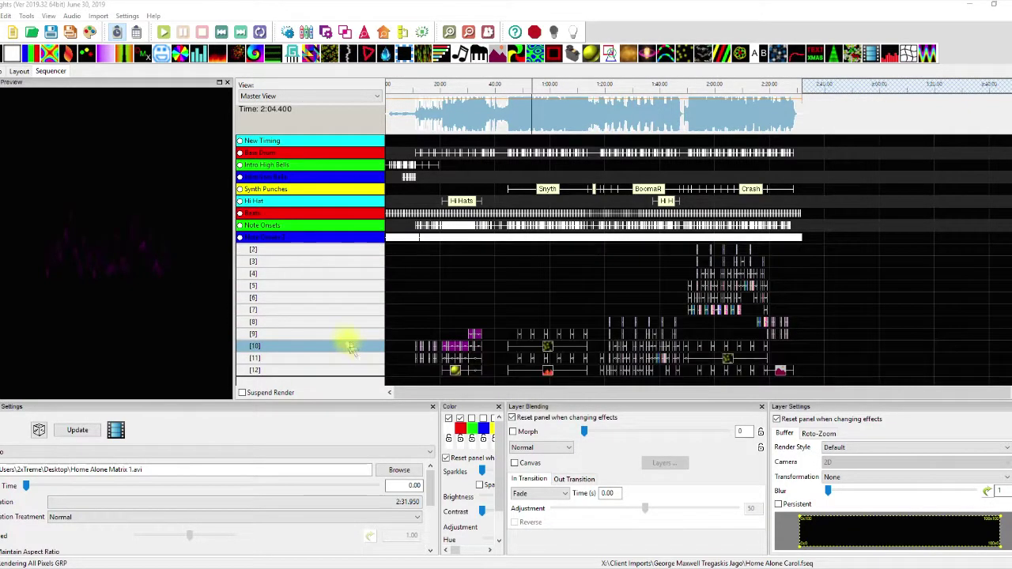
right_click(334, 323)
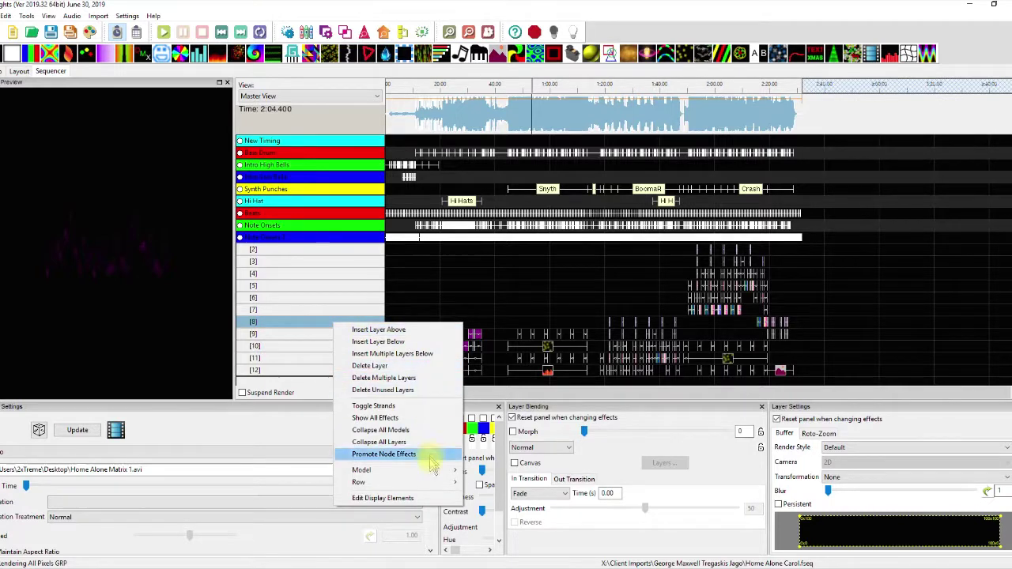
mouse_move(451, 470)
click(504, 494)
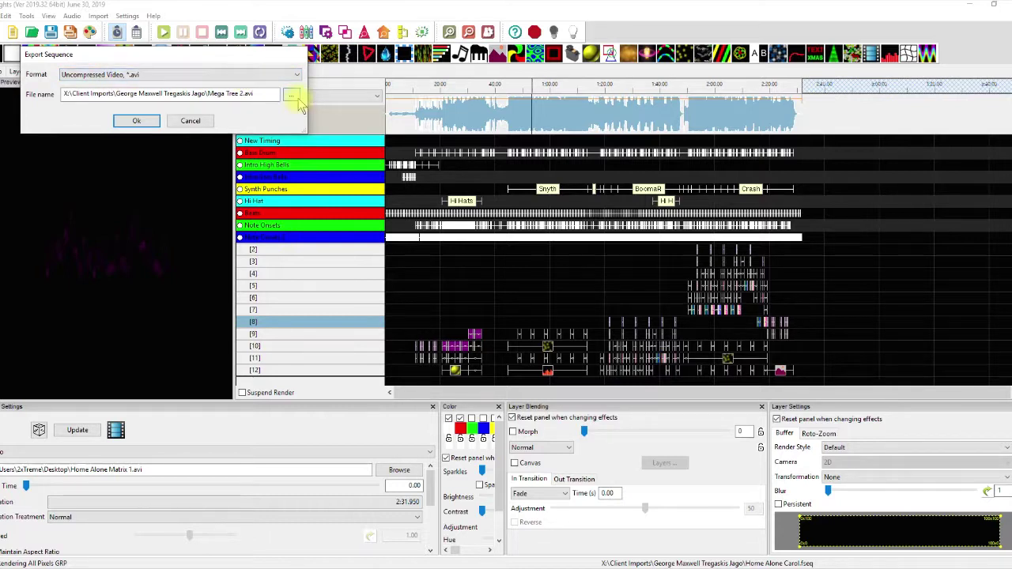
click(181, 127)
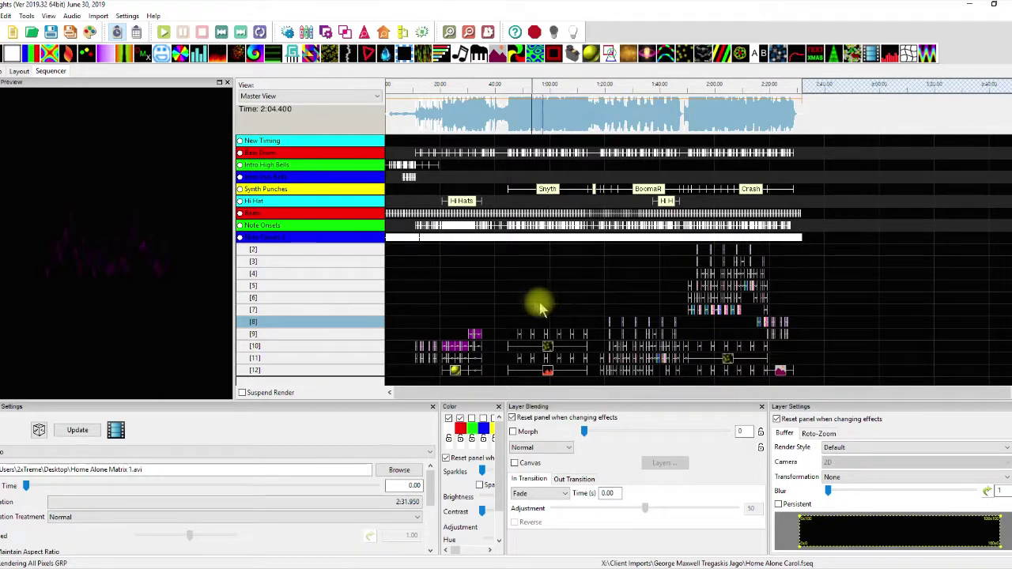
Inspect the settings of the first Shader effect on Mega Tree 2 layer 12.
scroll(458, 308, down, 1)
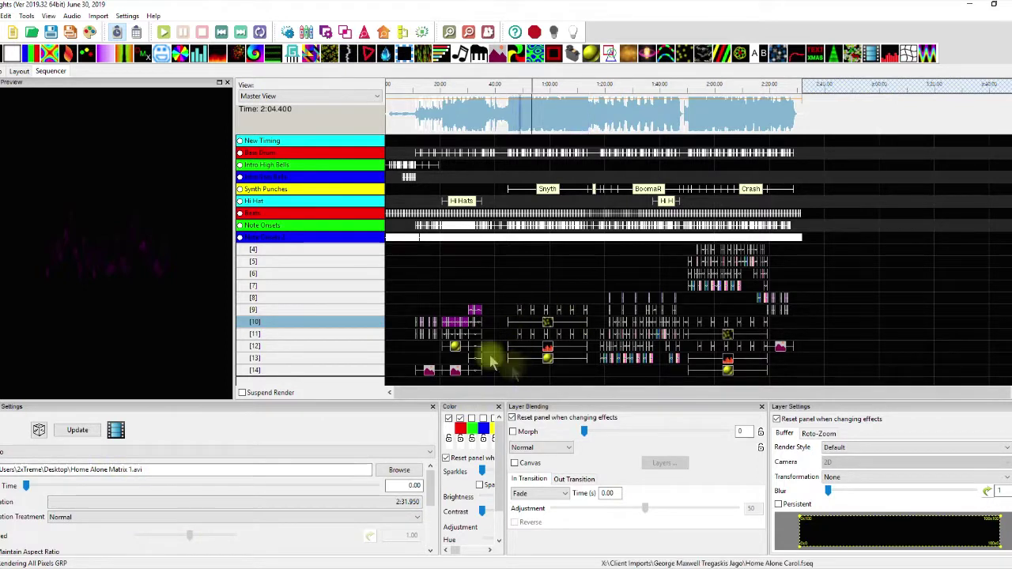
click(455, 348)
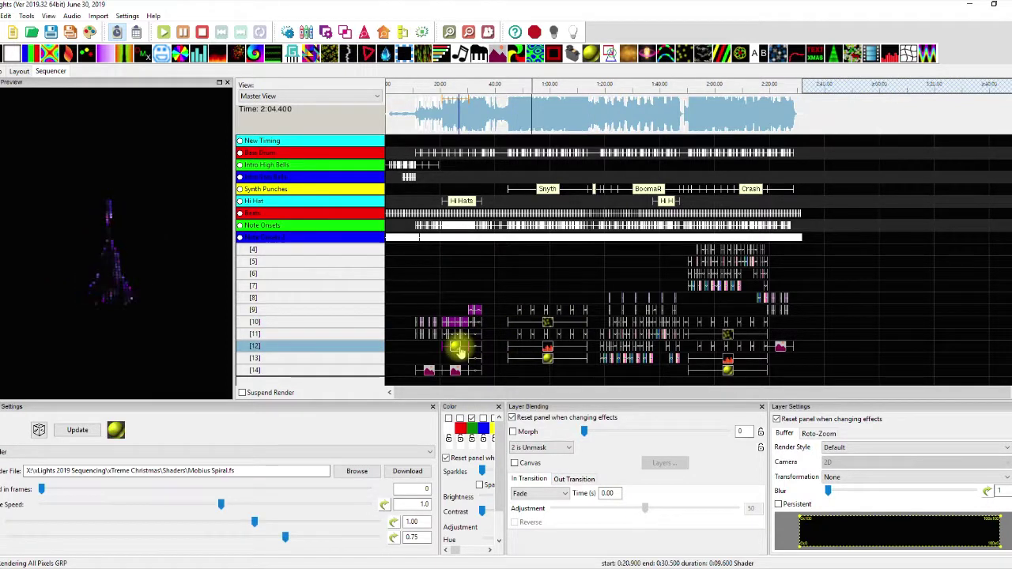